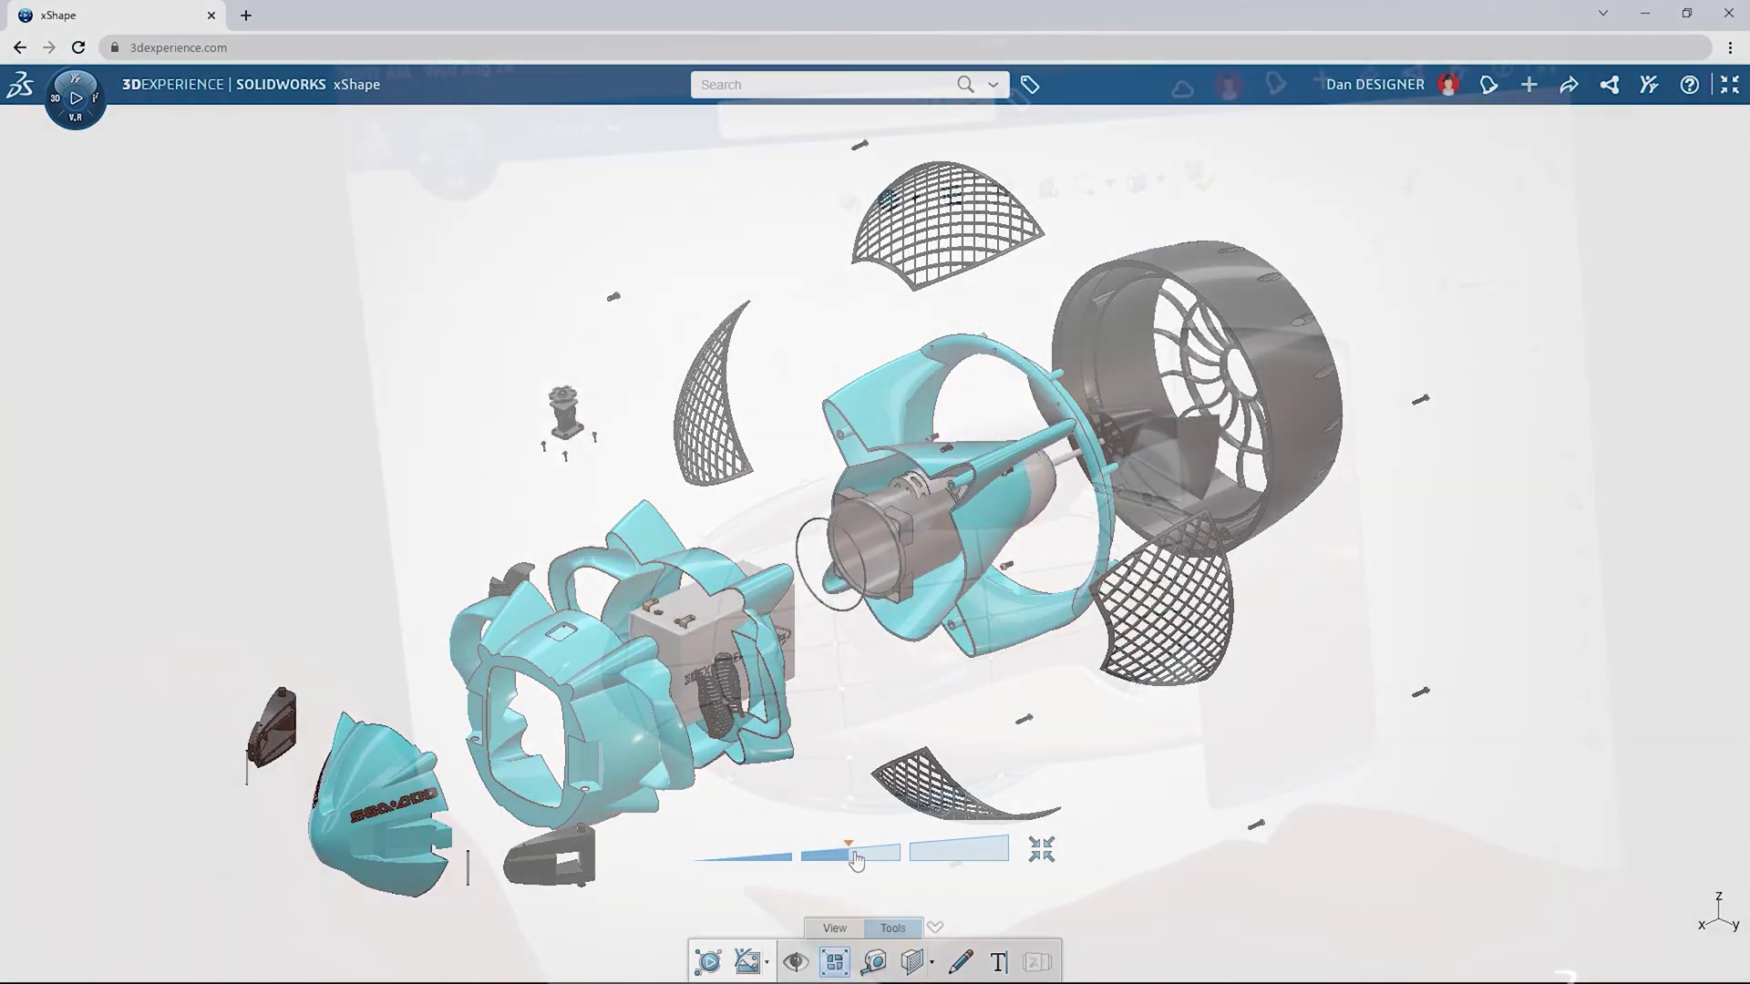
- Select the nose-end control points of the subdivision body and reshape the nose with the manipulator
left_click_drag(782, 912, 533, 547)
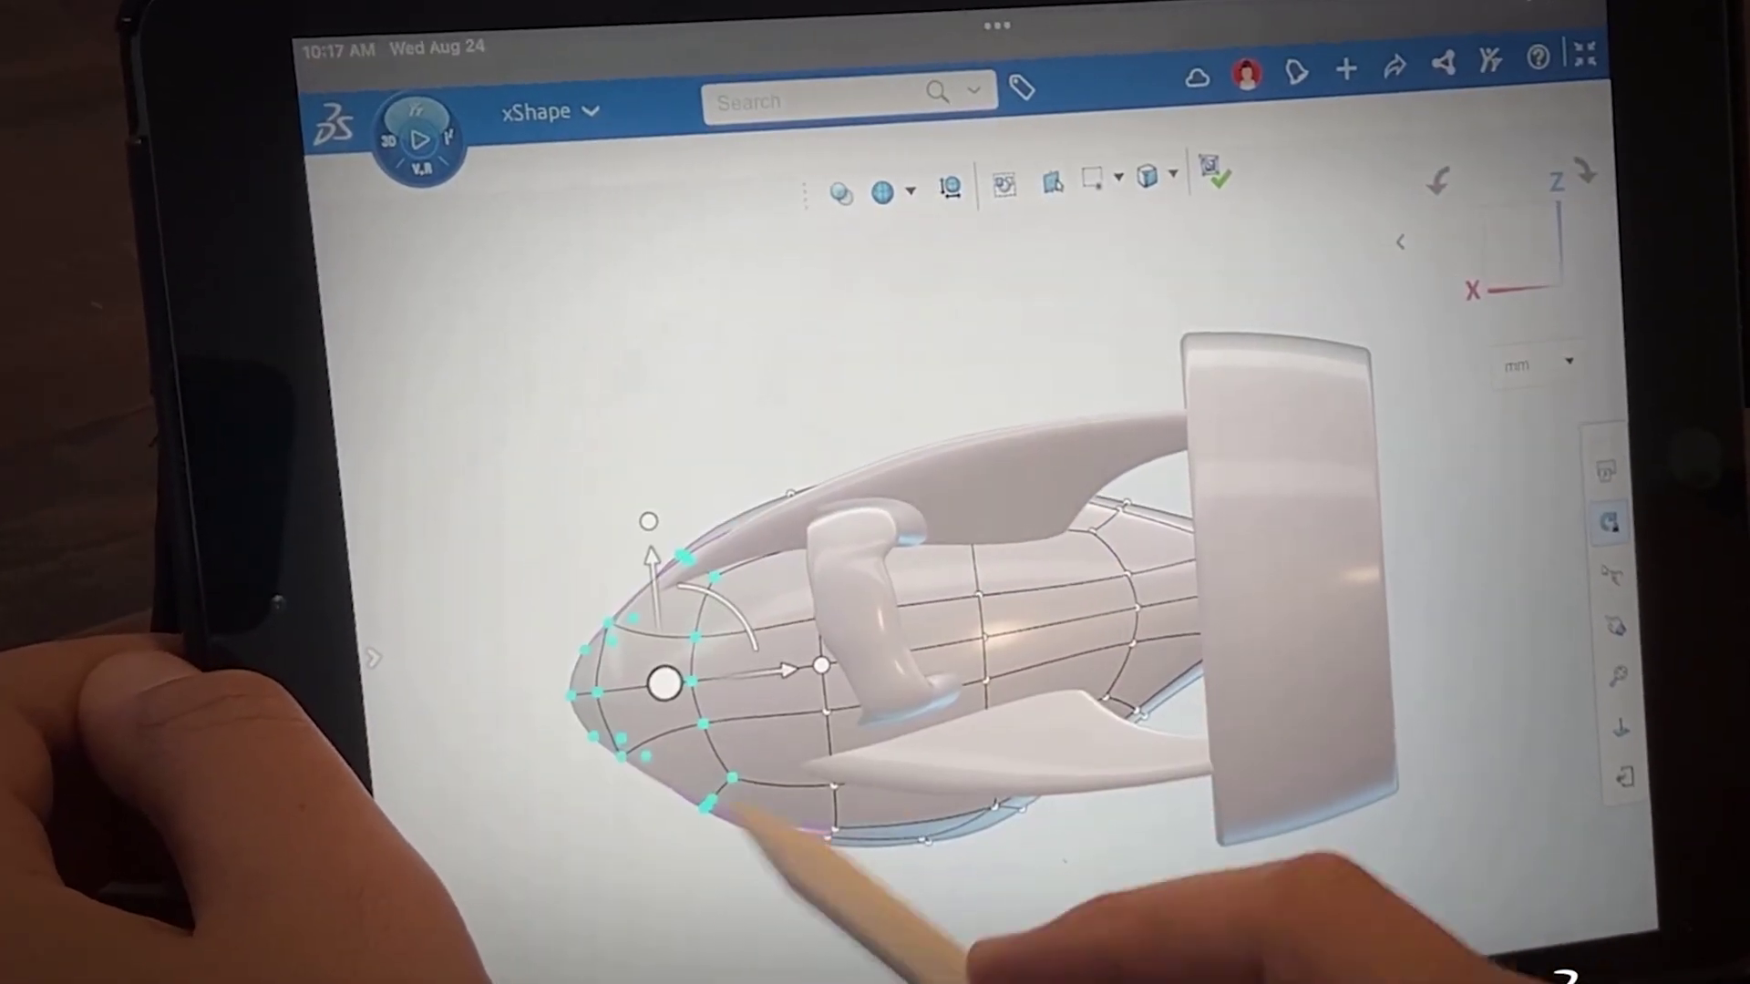
left_click_drag(788, 670, 770, 716)
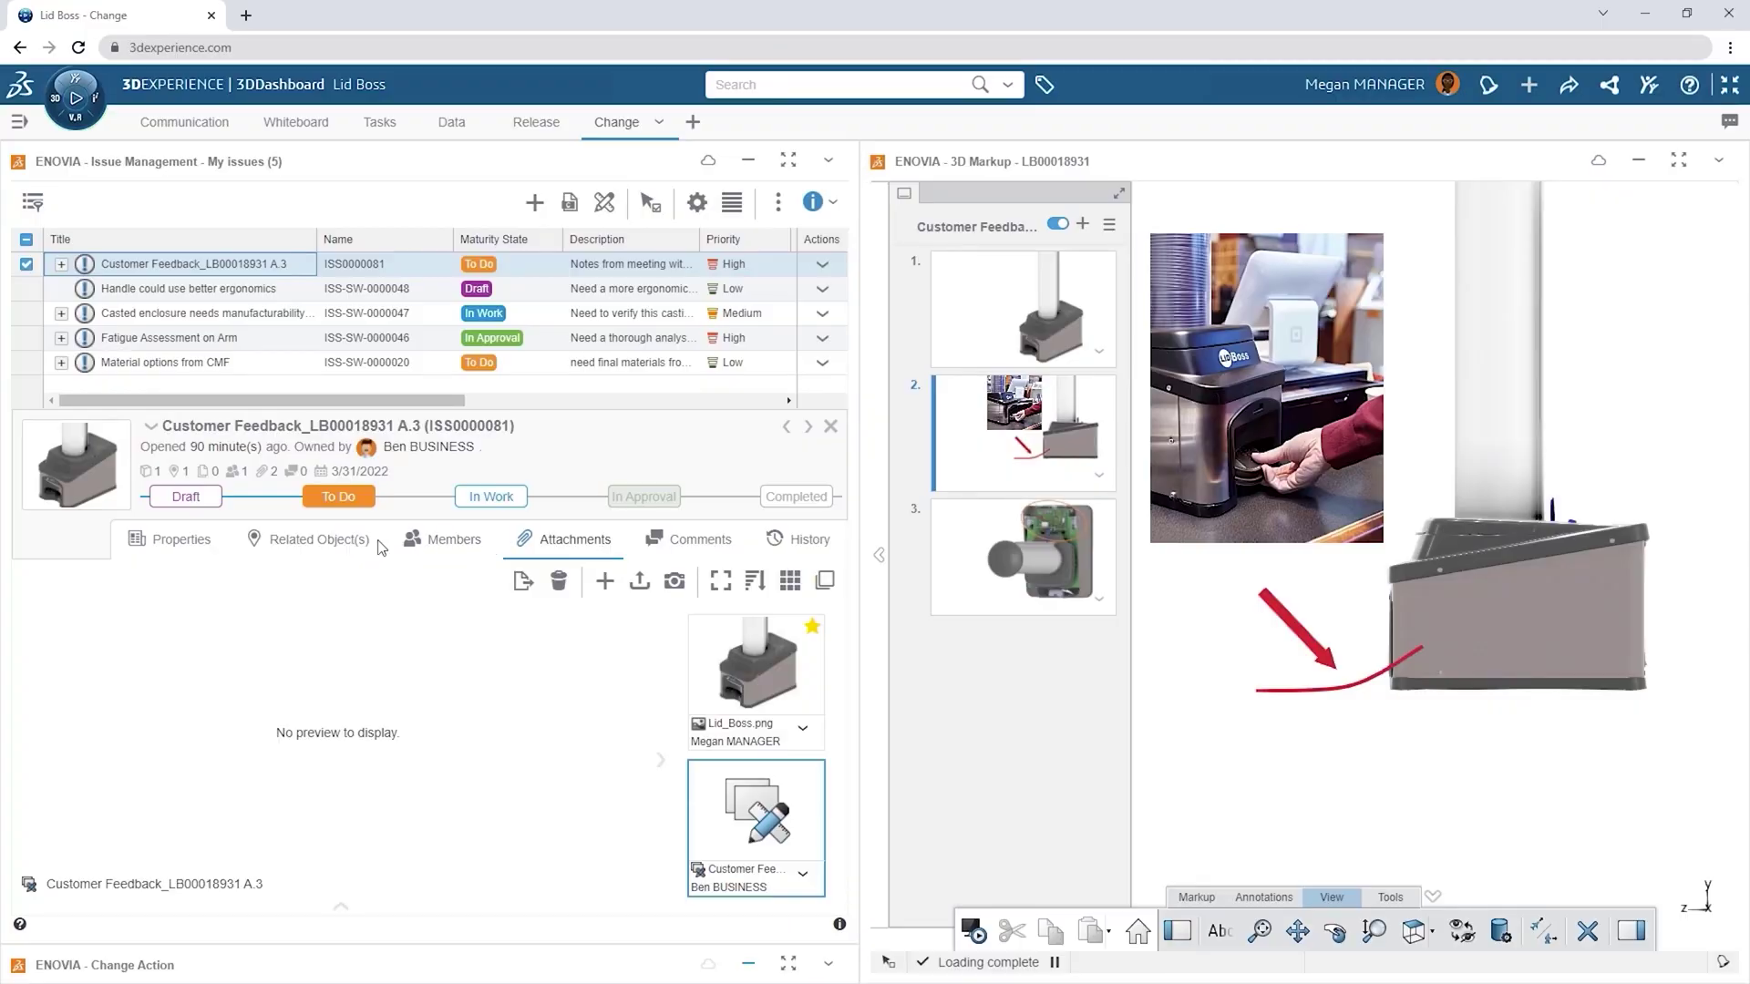
- Check the related objects of the customer feedback issue and start a comment mentioning the issue owner
left_click(353, 544)
left_click(662, 547)
type("@ben")
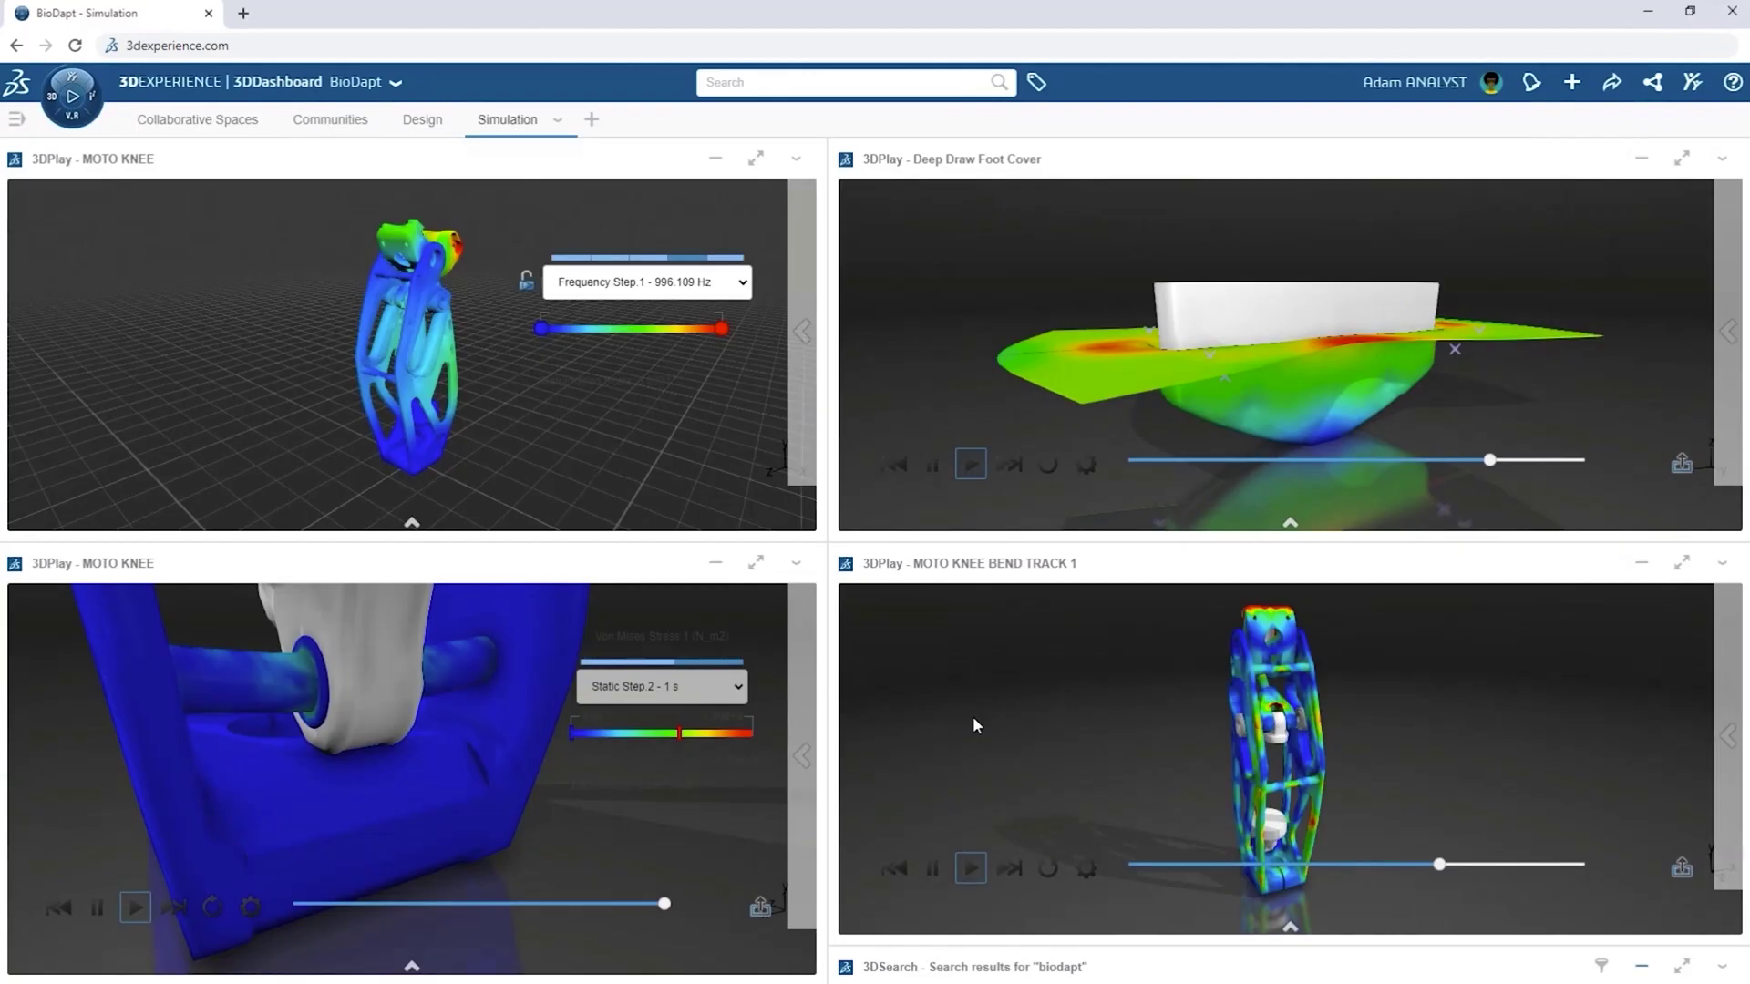
left_click_drag(1105, 735, 1048, 753)
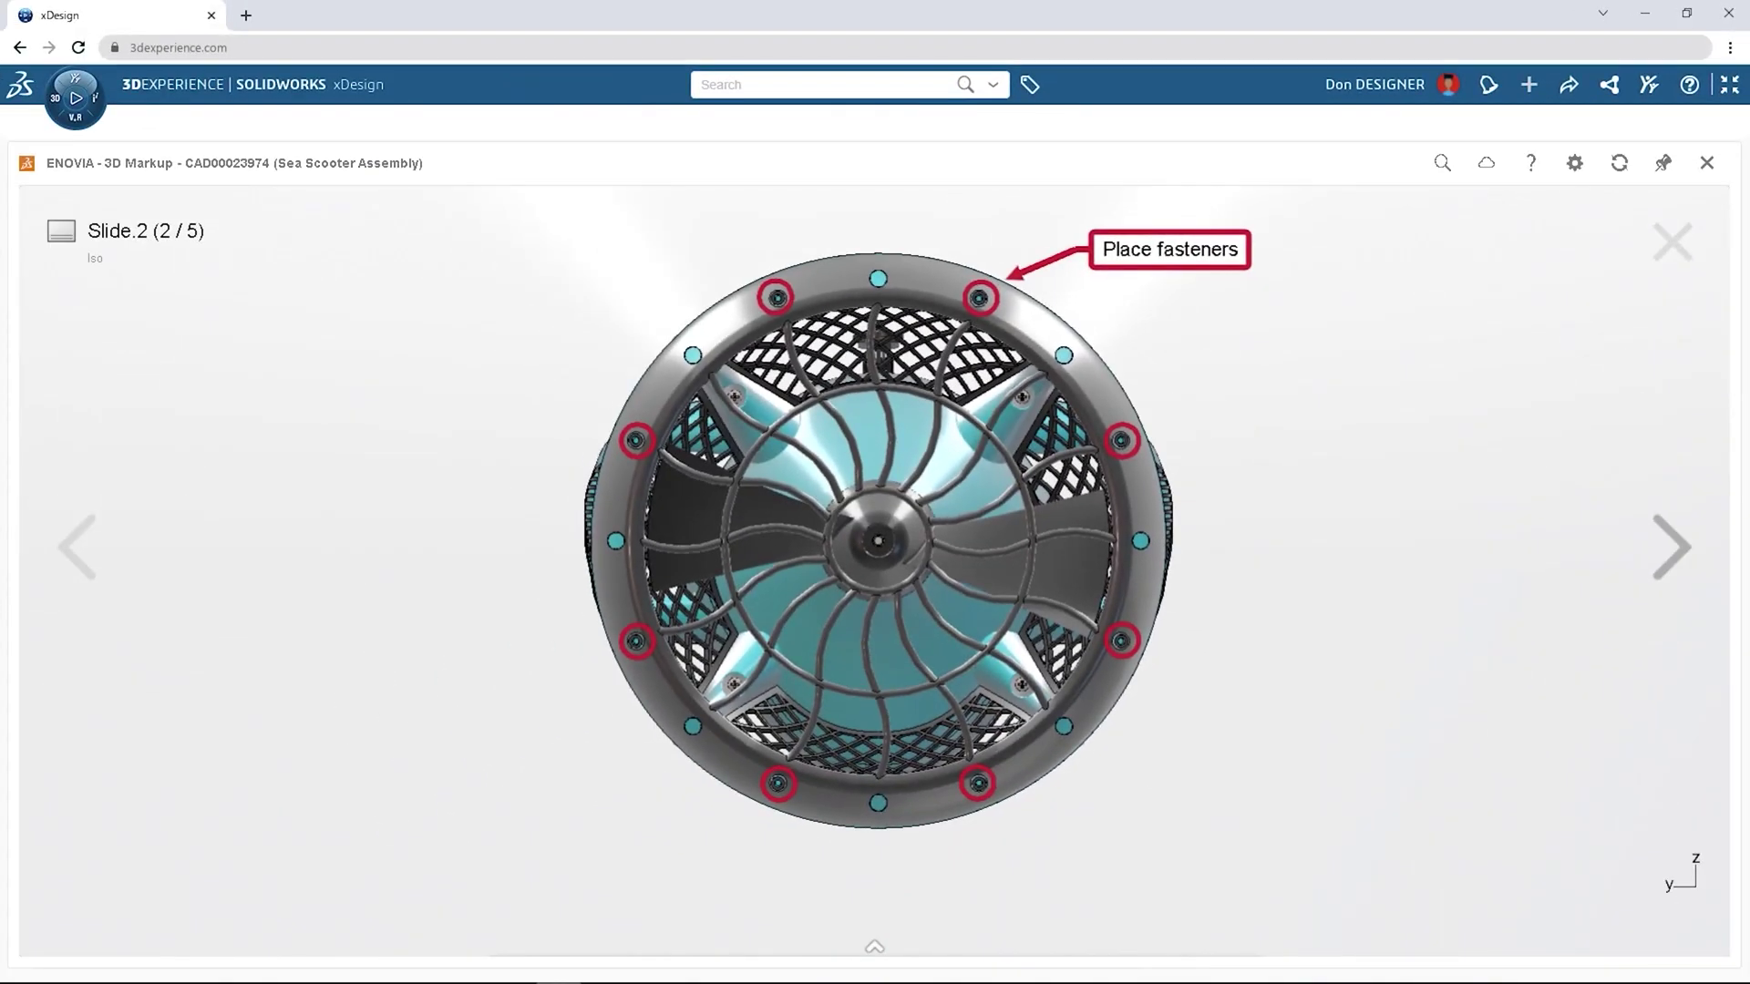
- Step forward through the Sea Scooter Assembly markup slides, past the fastener placement and logo notes
key("Right")
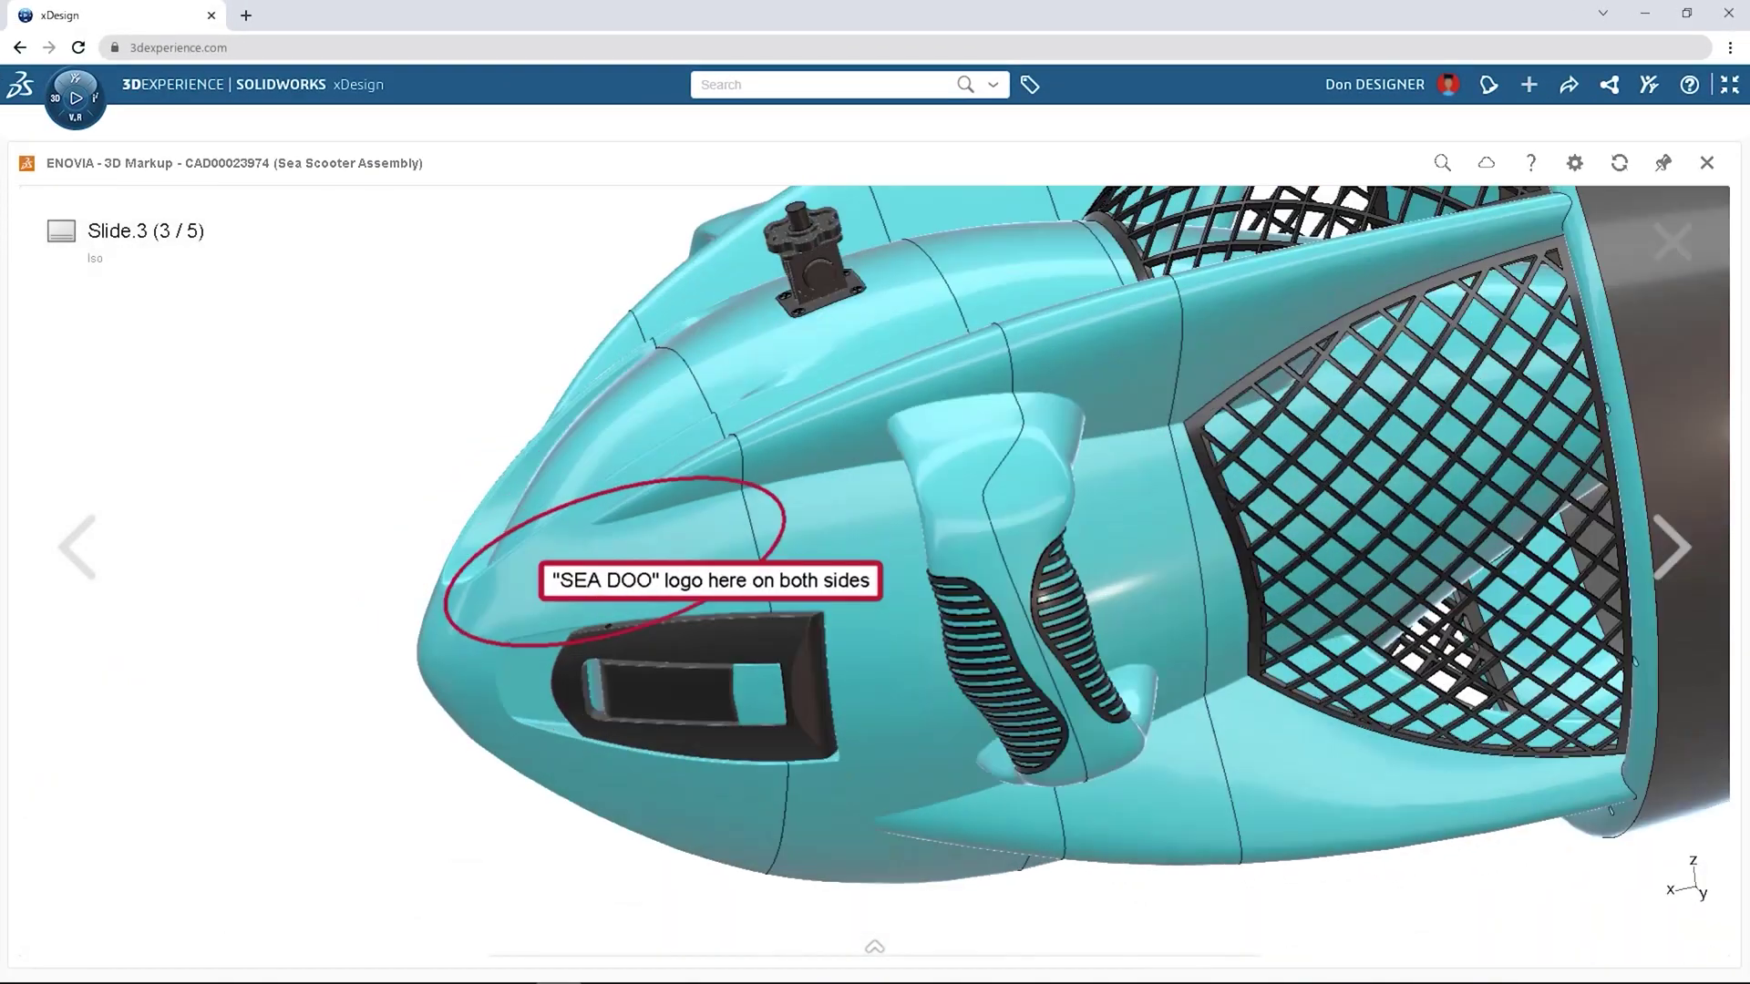
key("Right")
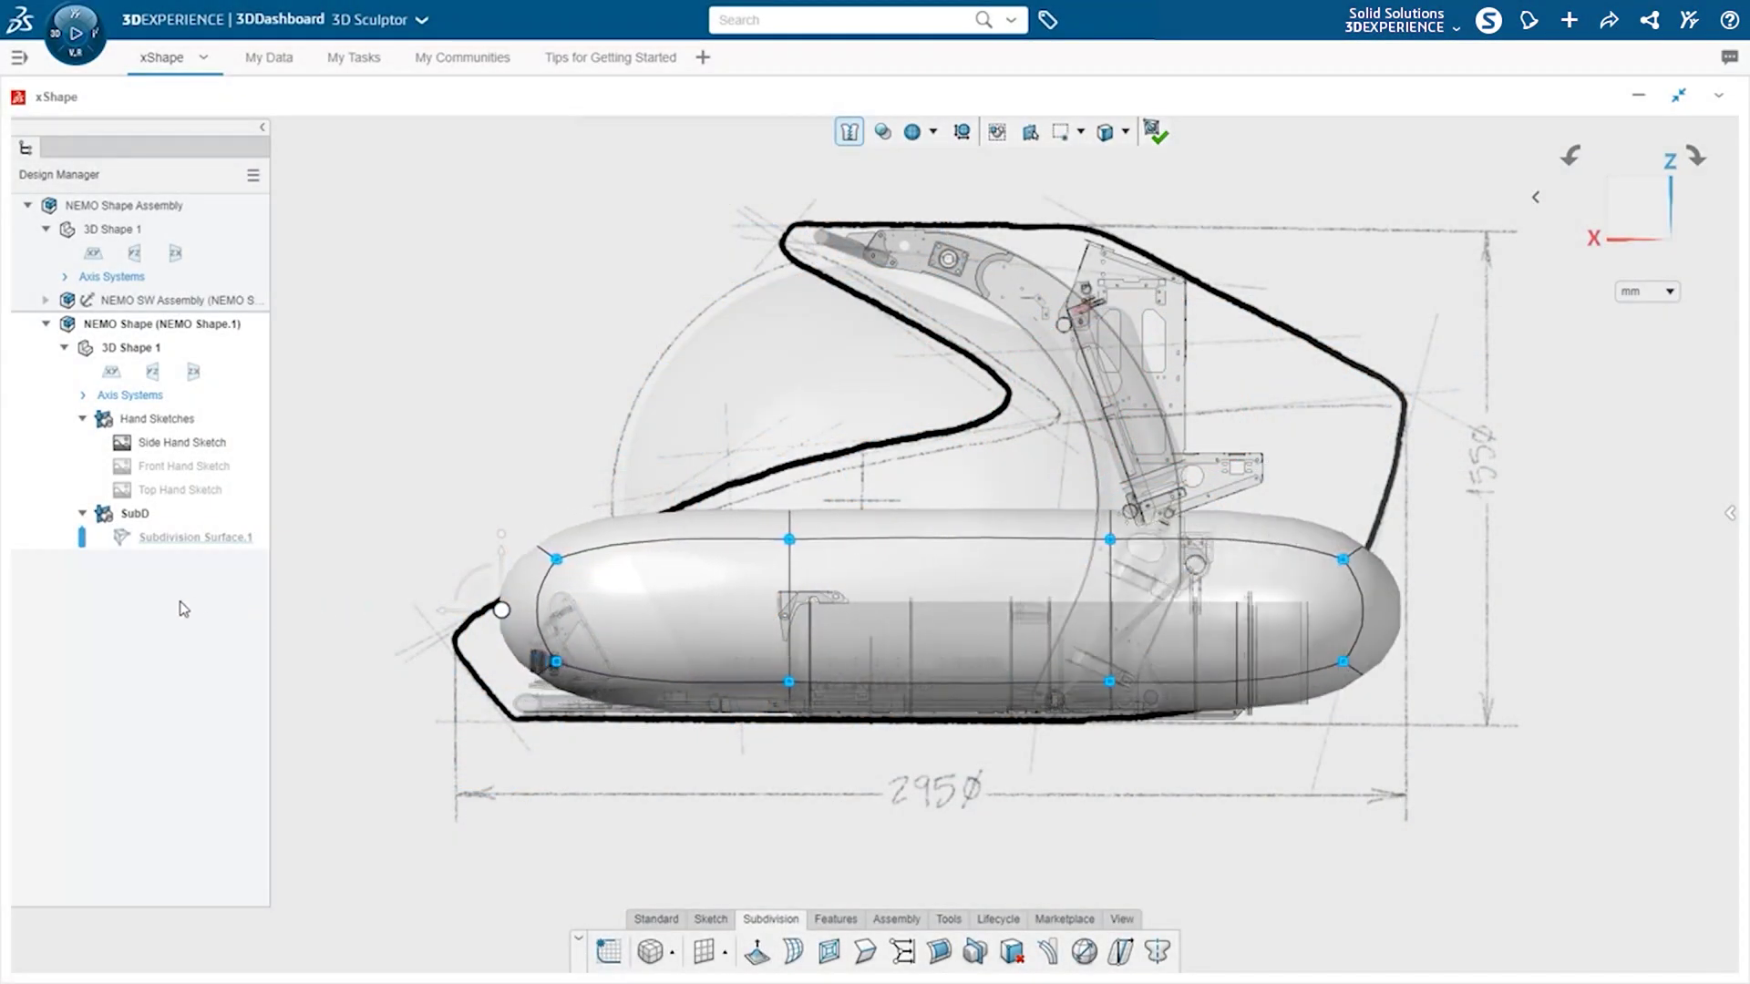
- Select the outer ring of faces around the NEMO Shape subdivision surface
left_click(1080, 538)
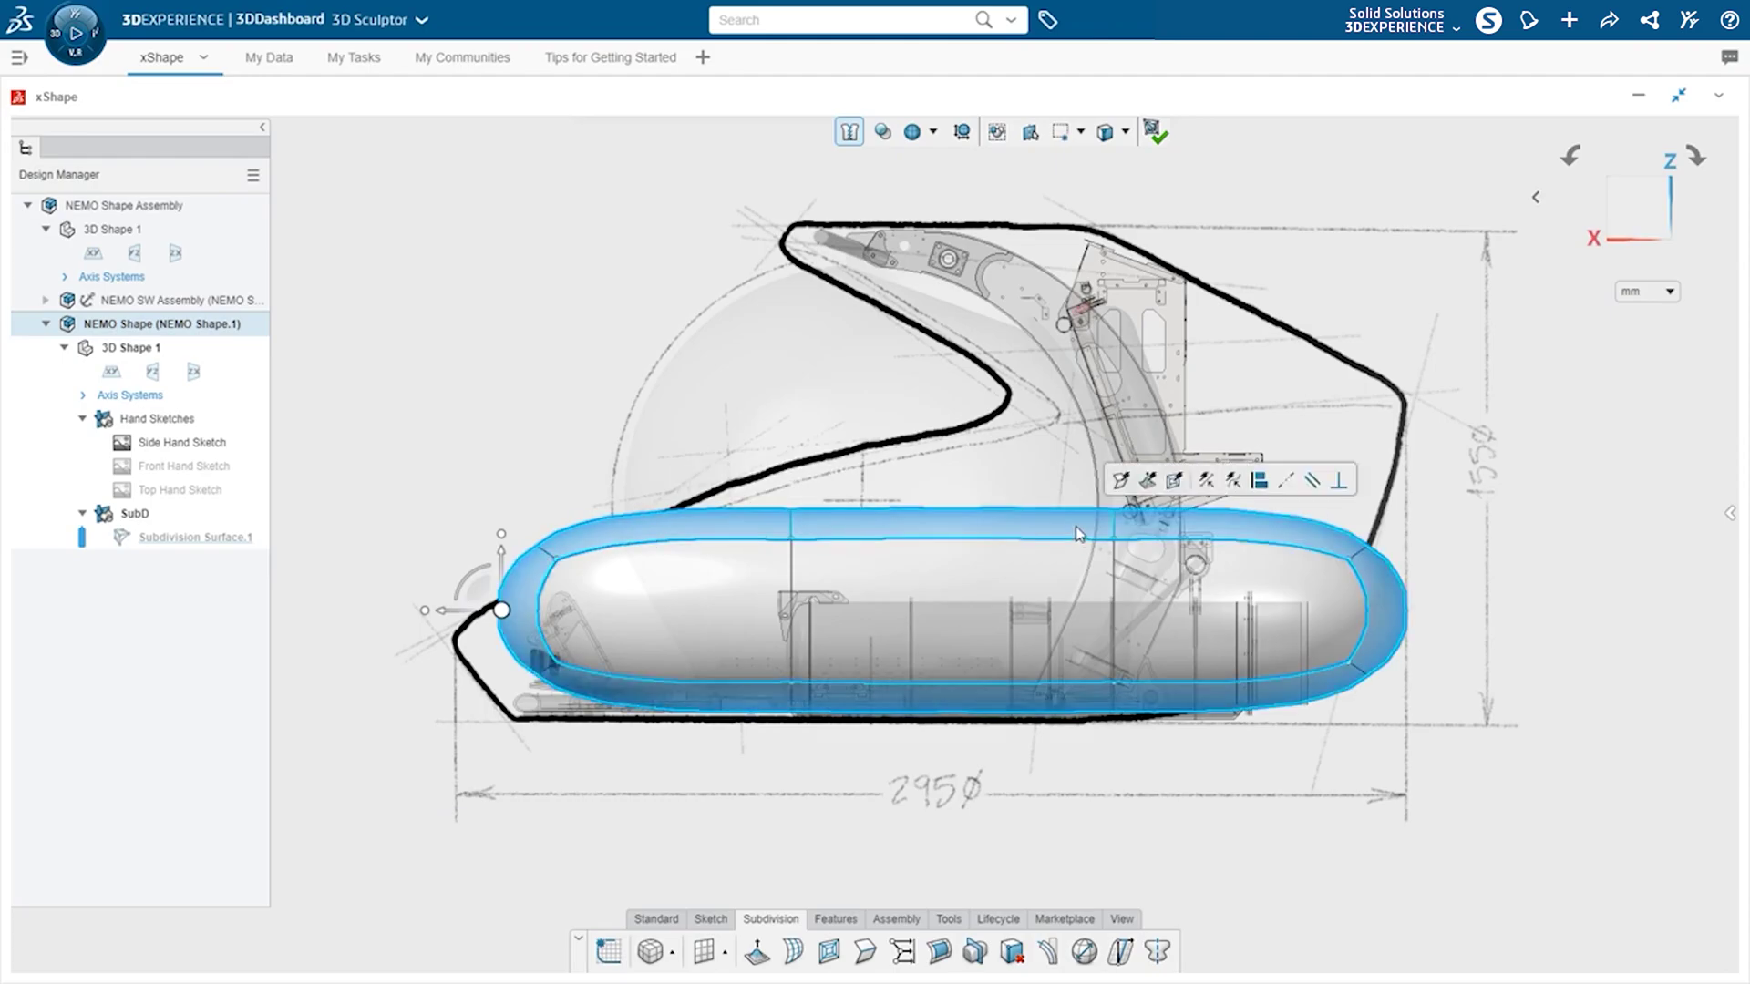
middle_click_drag(1080, 537, 1134, 605)
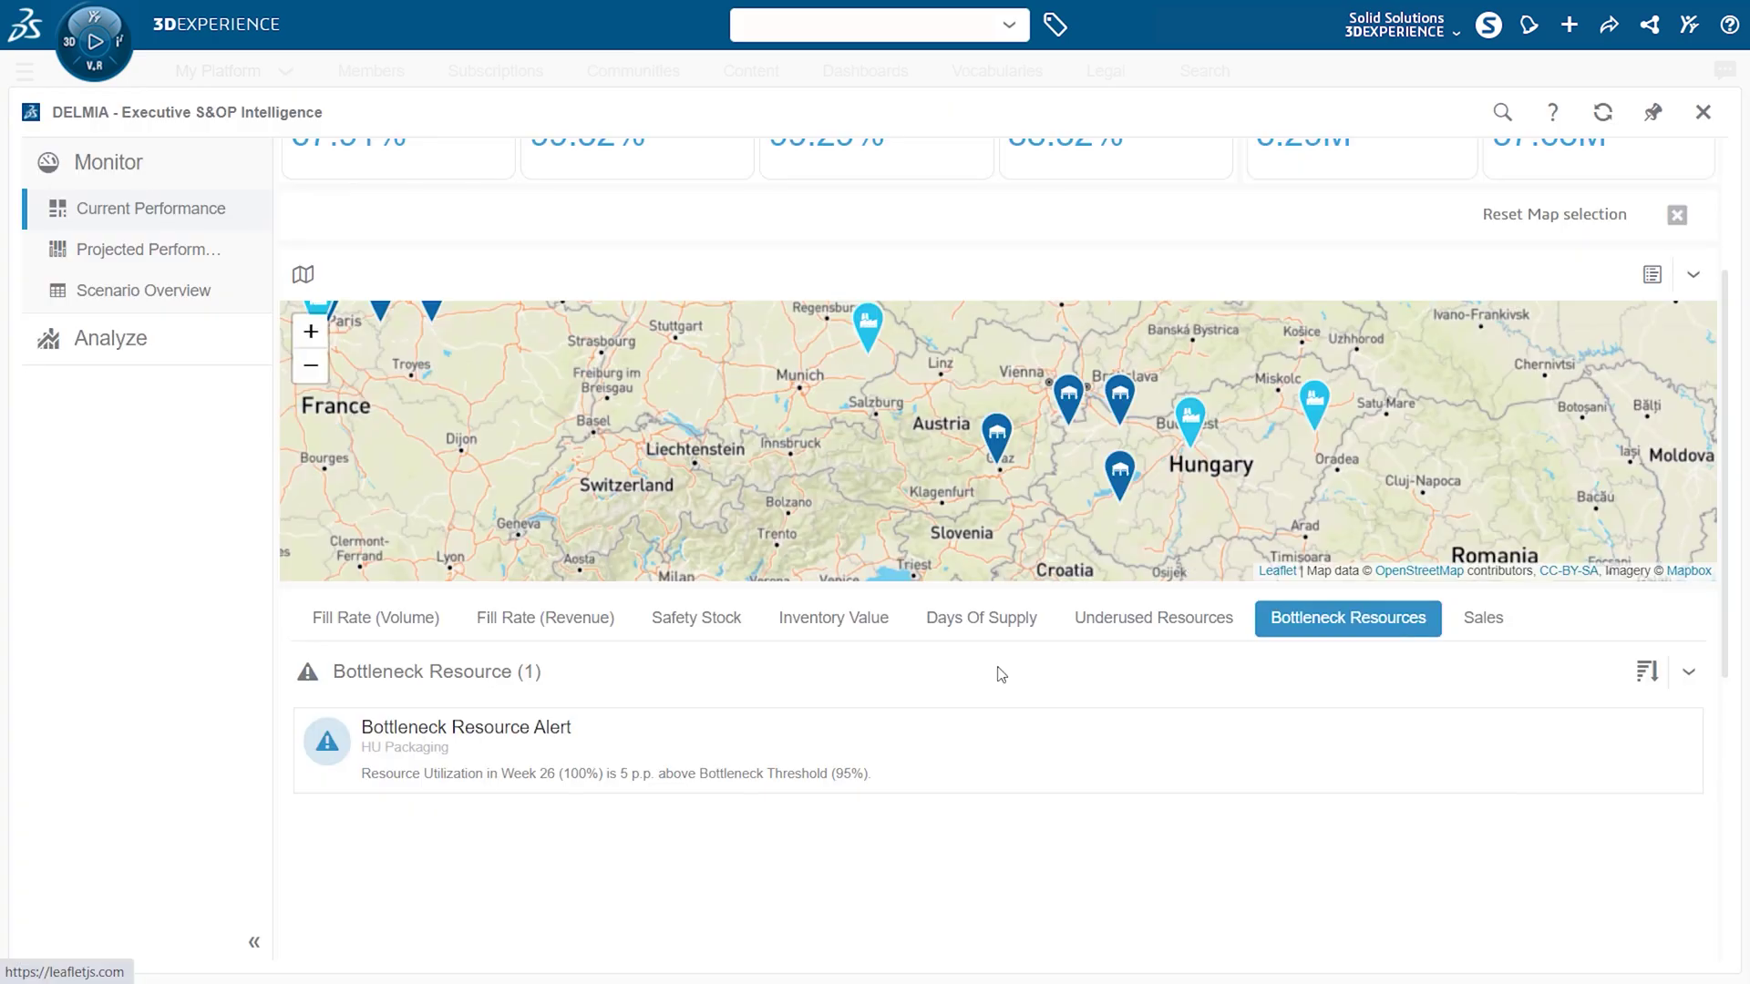
- Open the HU Packaging bottleneck resource alert and examine its resource utilization chart
left_click(1030, 716)
scroll(1725, 631, "down", 5)
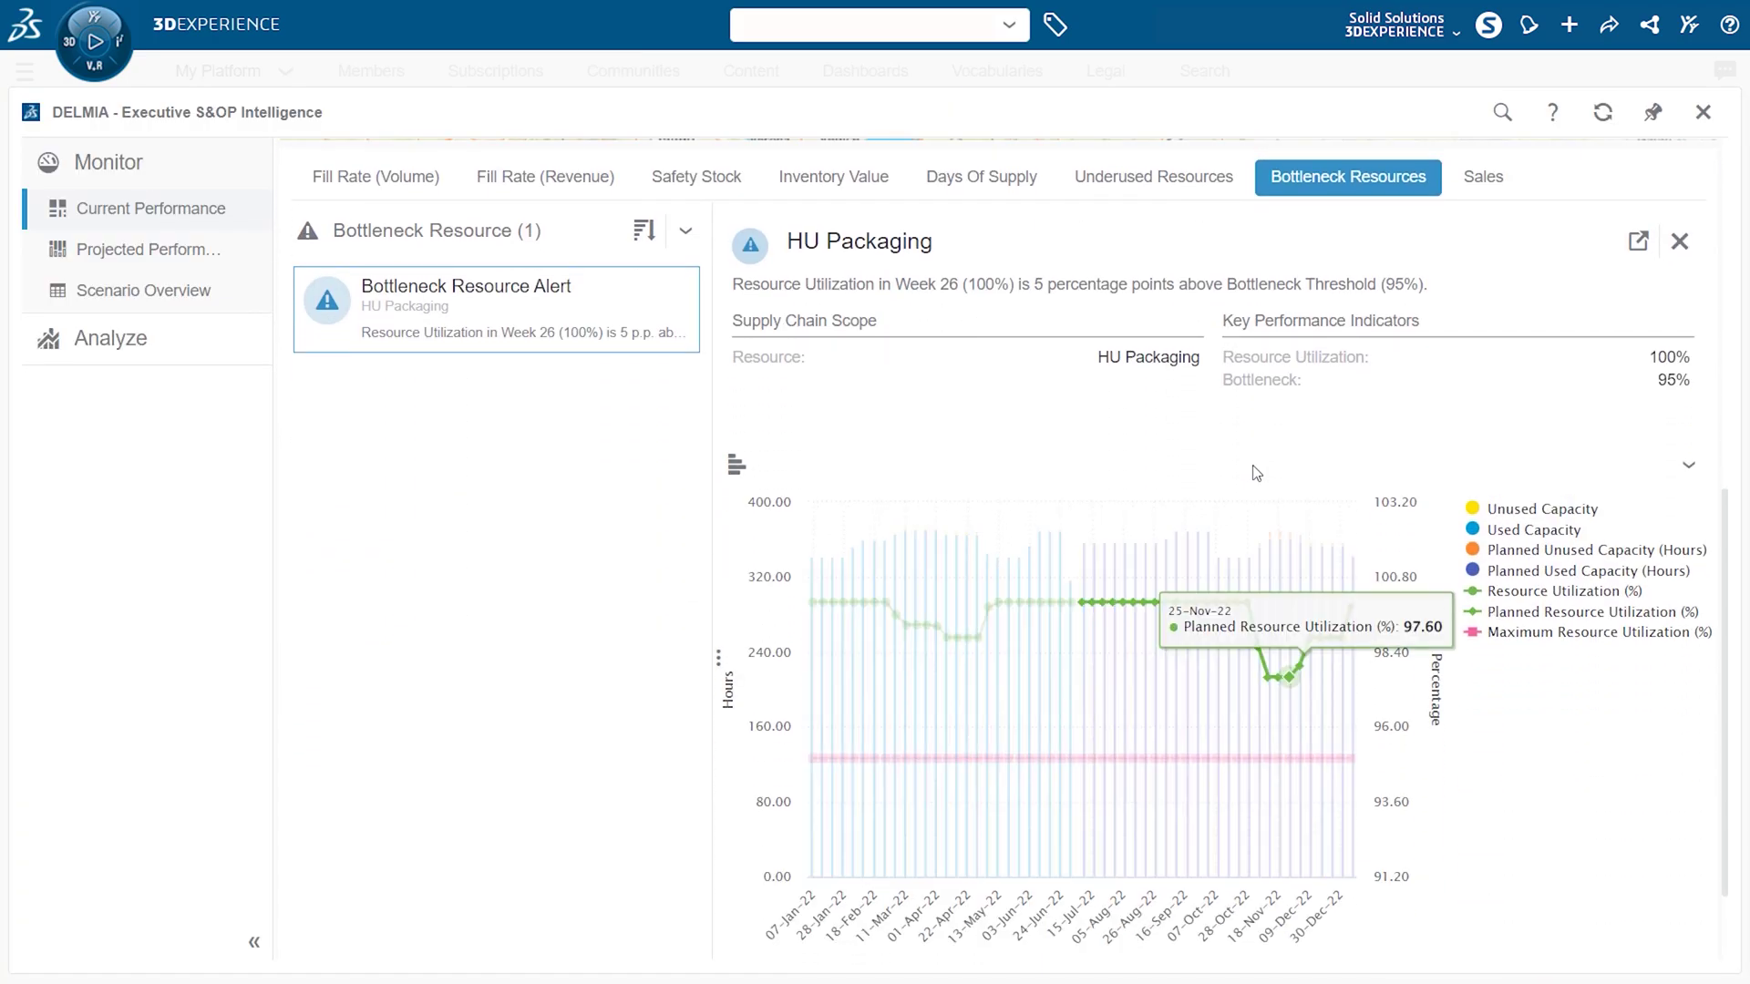
left_click(1672, 45)
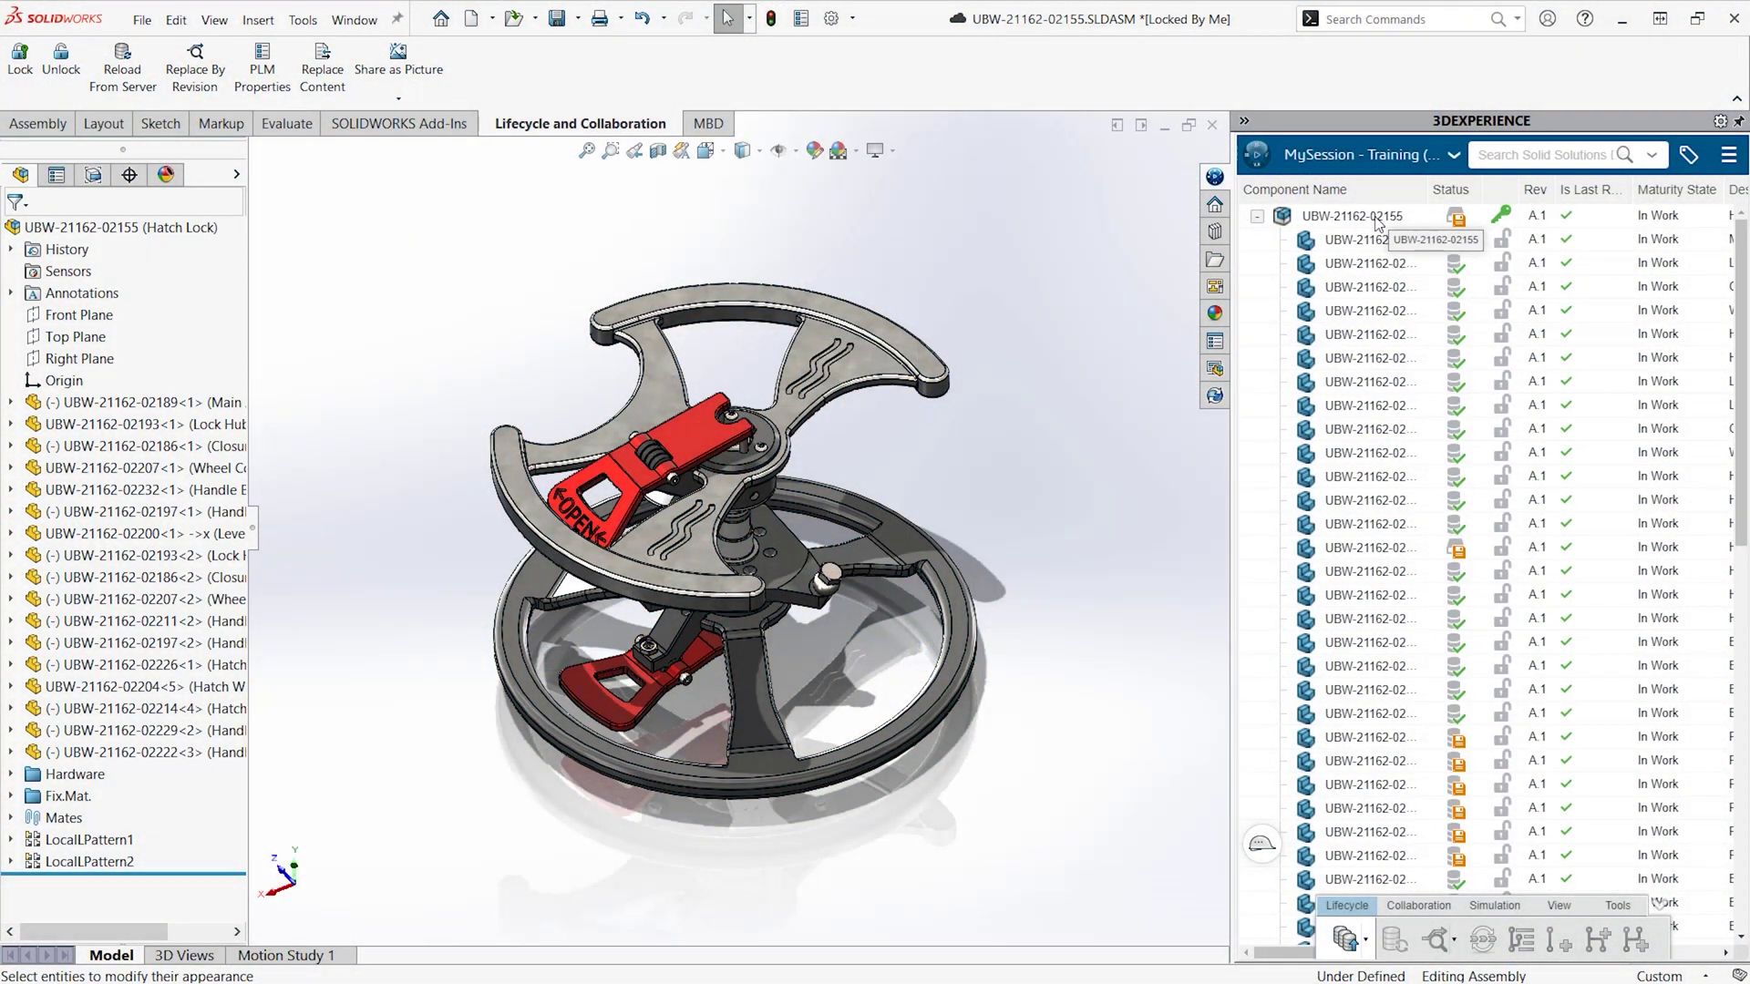
right_click(1376, 217)
left_click(1449, 323)
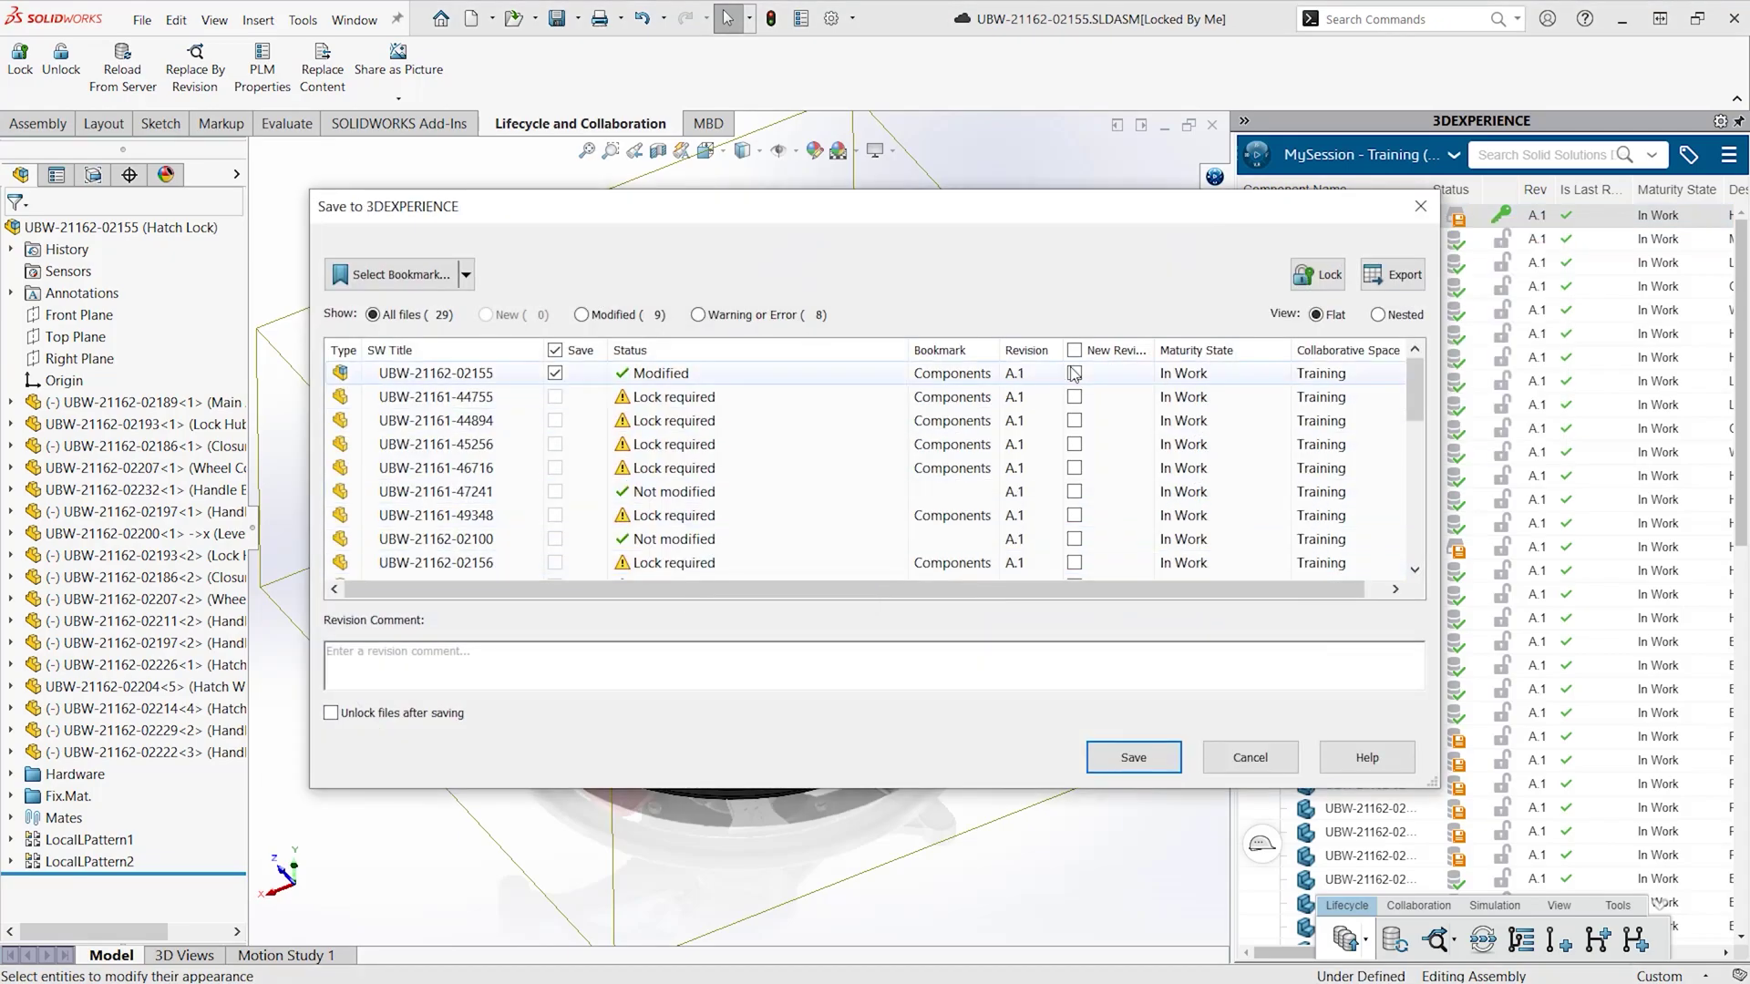
left_click(1075, 373)
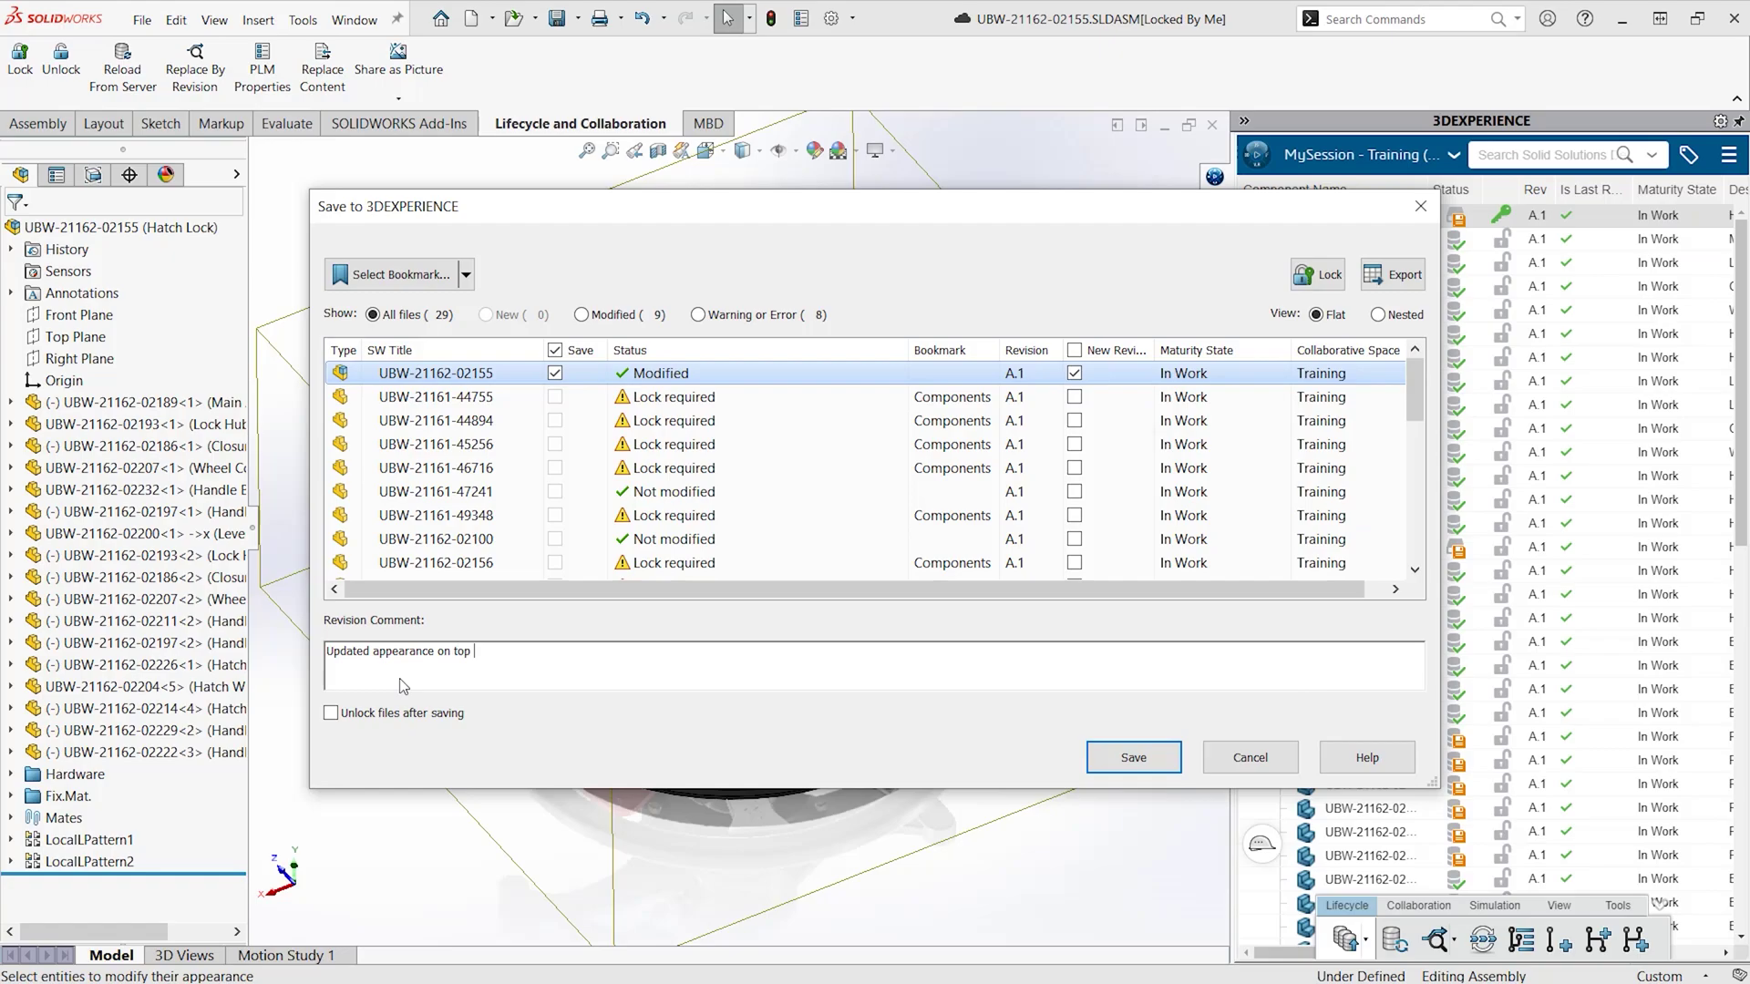
left_click(1133, 757)
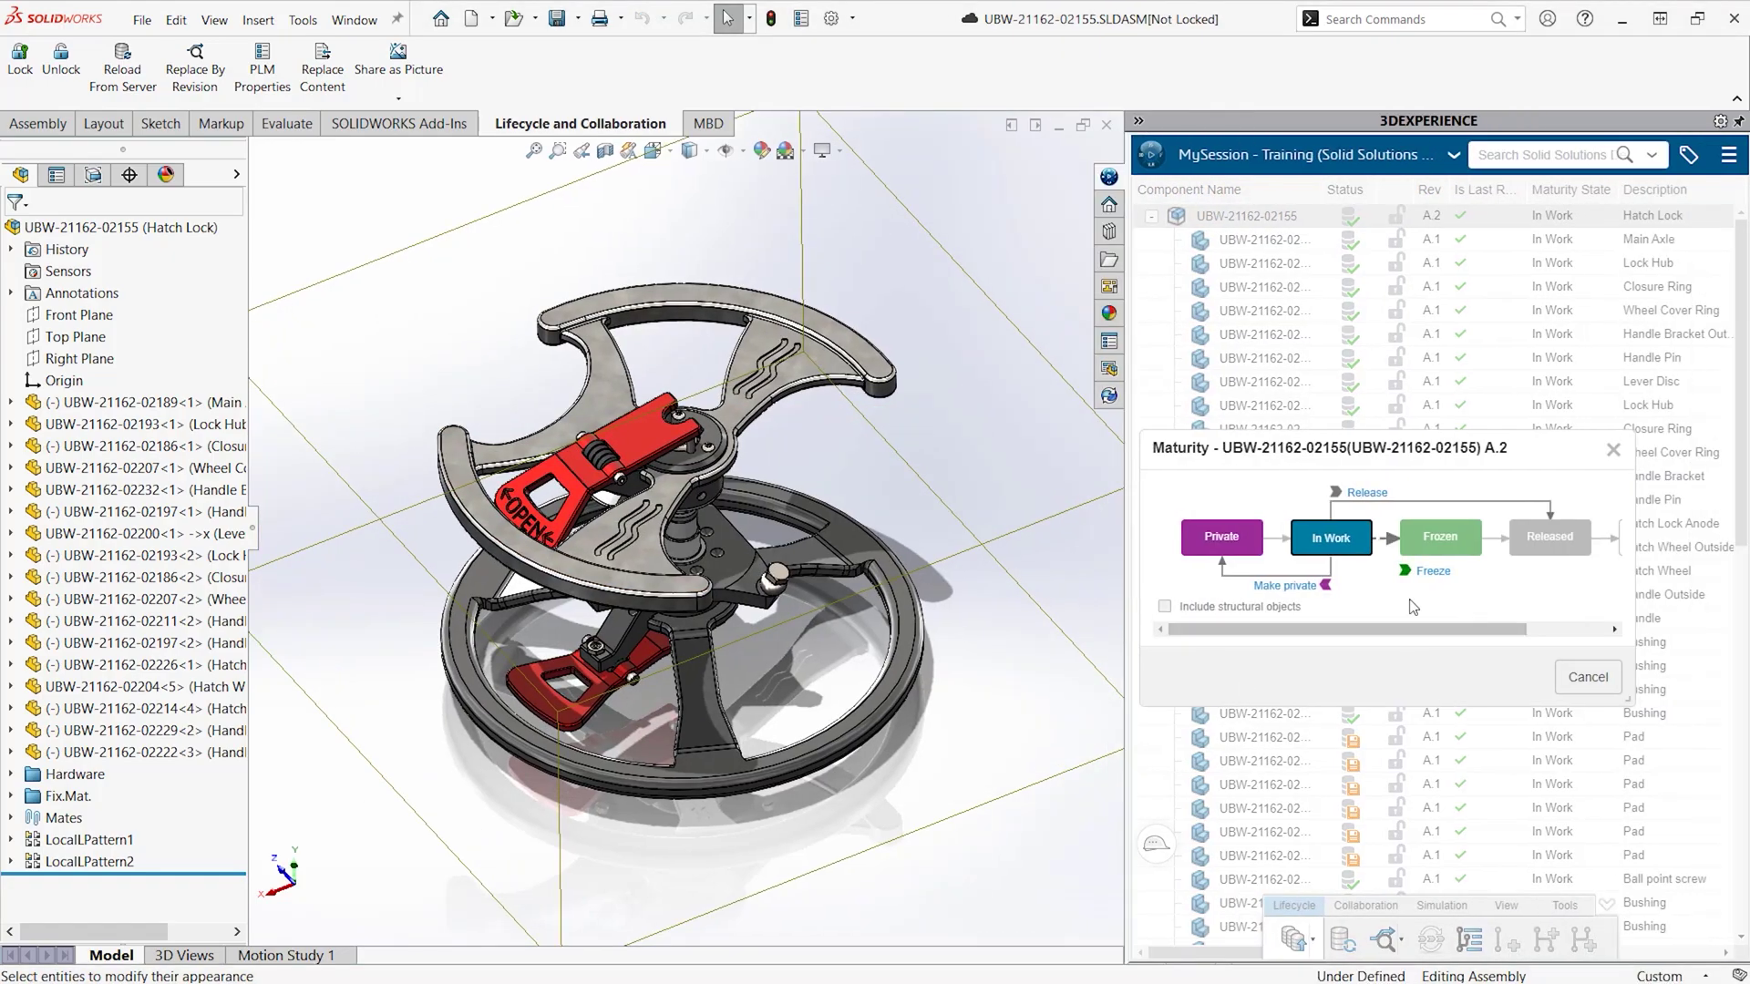
left_click(1370, 497)
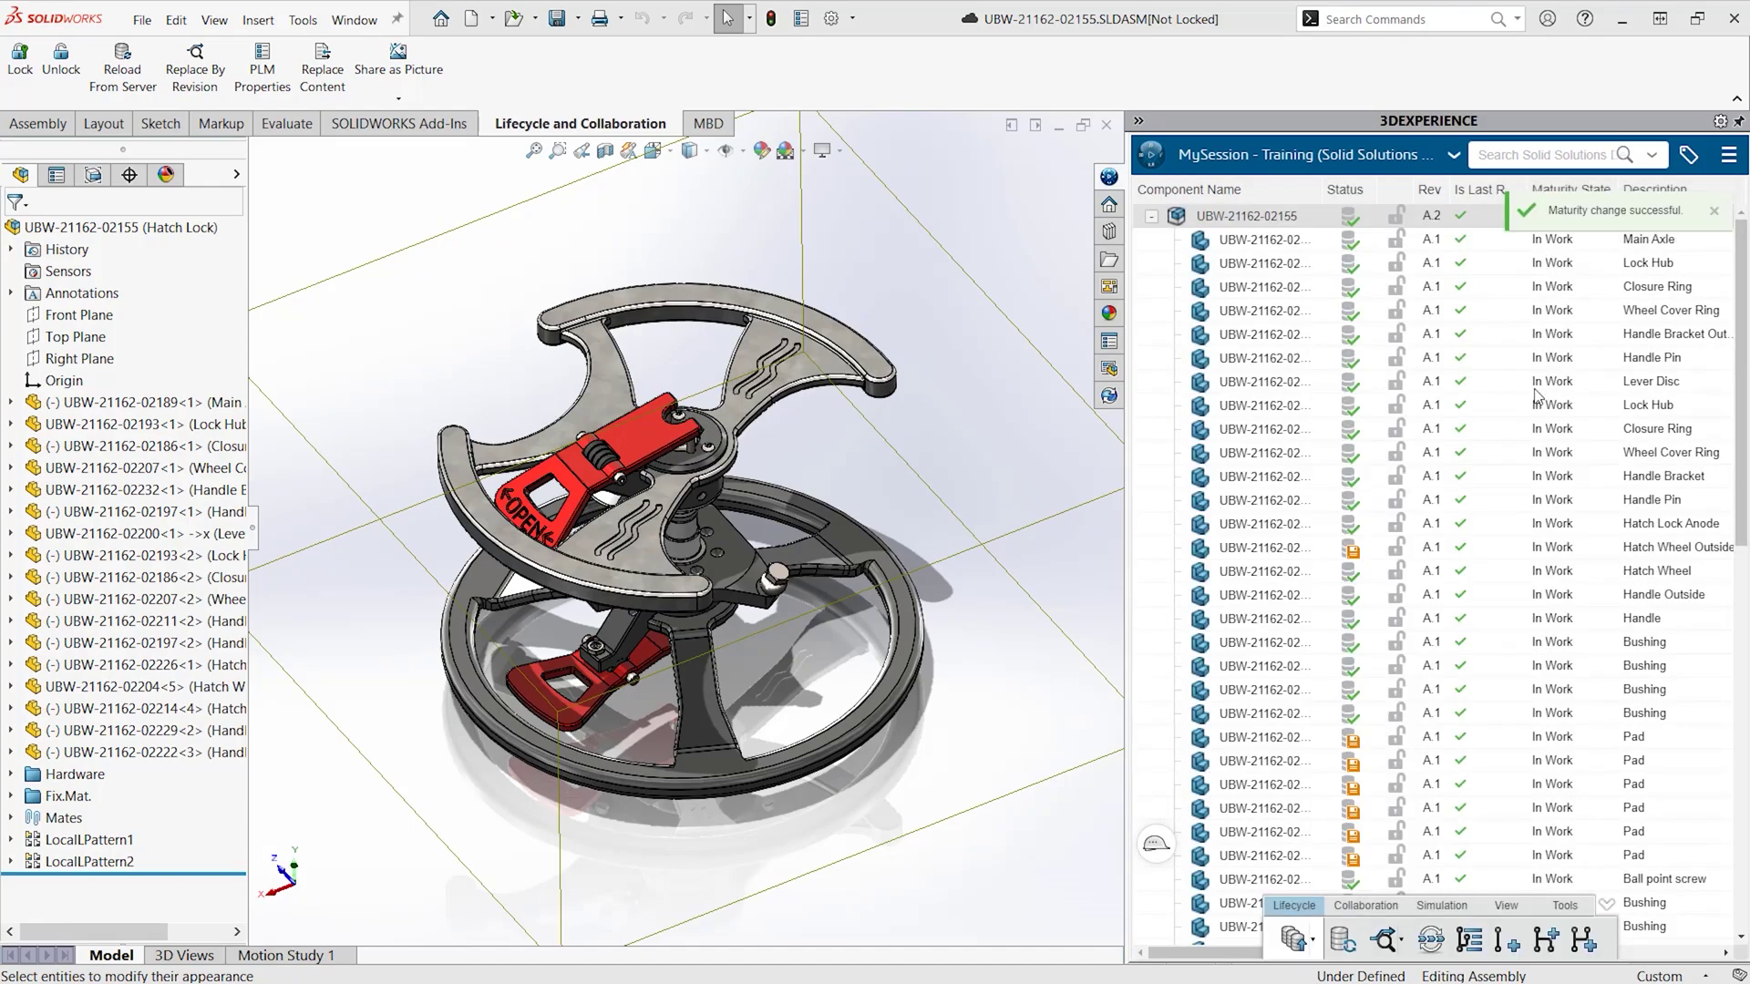
left_click(1713, 211)
- Switch to the 3DDashboard document management page and preview the 4240 Spreader Instructions document in 3DPlay
left_click(1150, 159)
left_click(1222, 496)
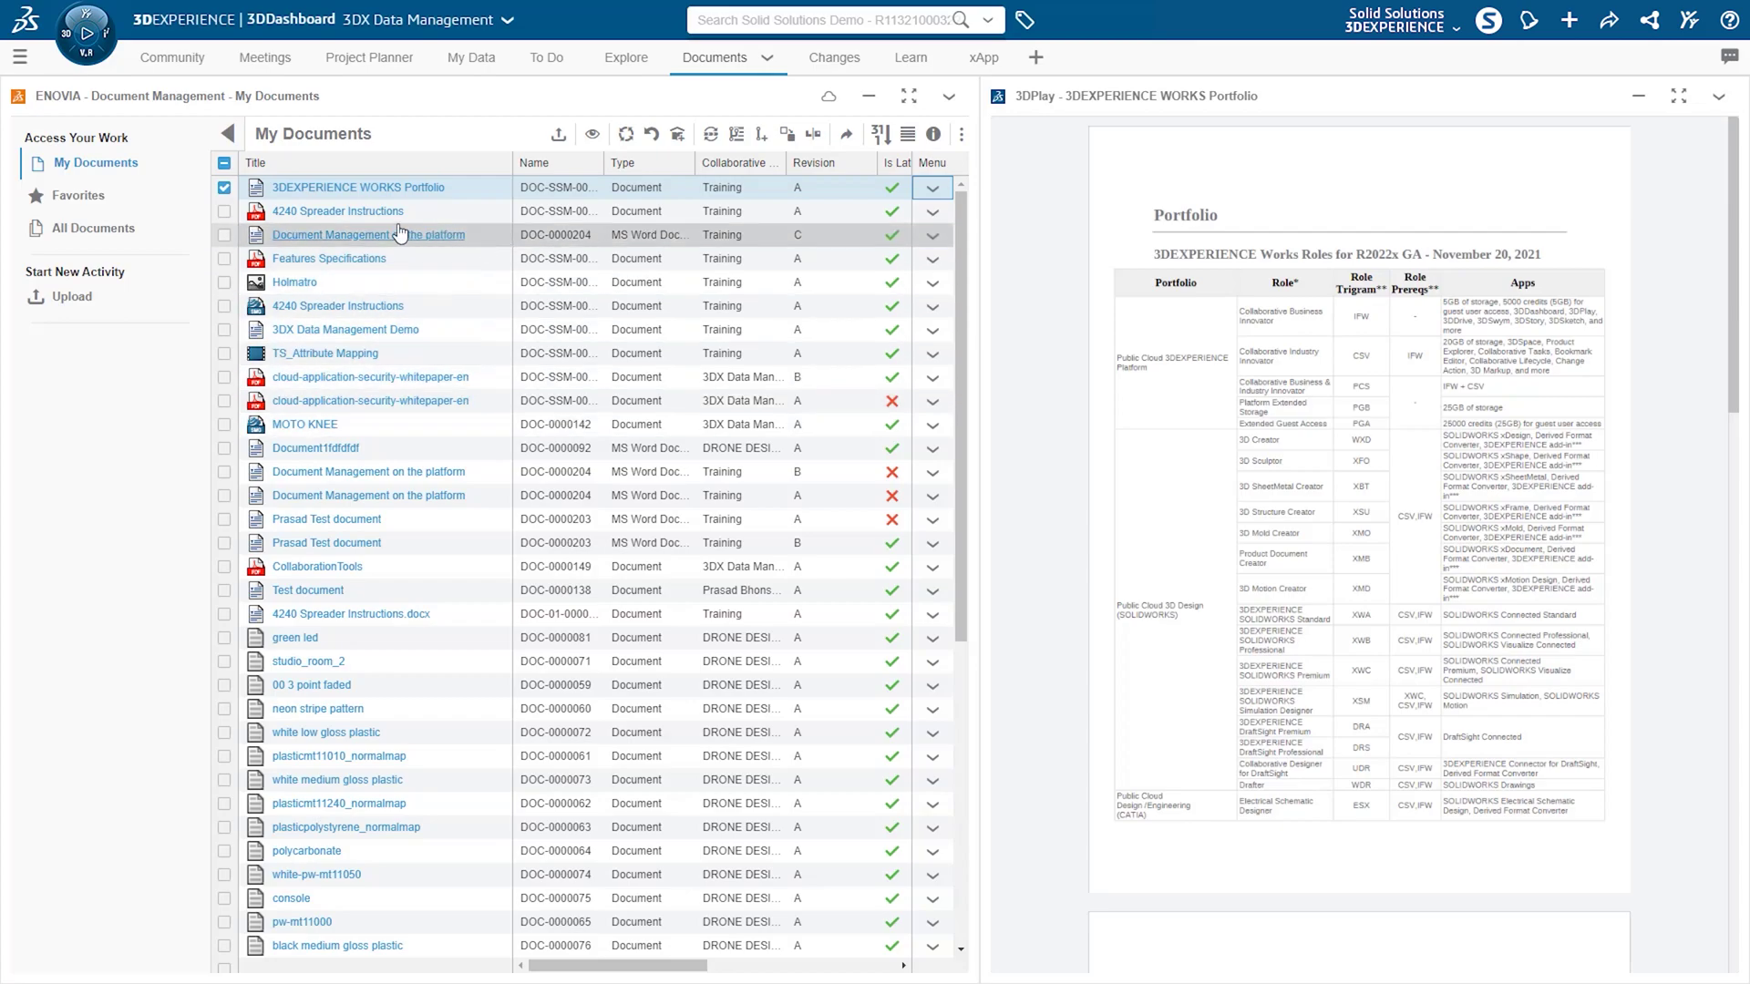
left_click_drag(394, 215, 1176, 531)
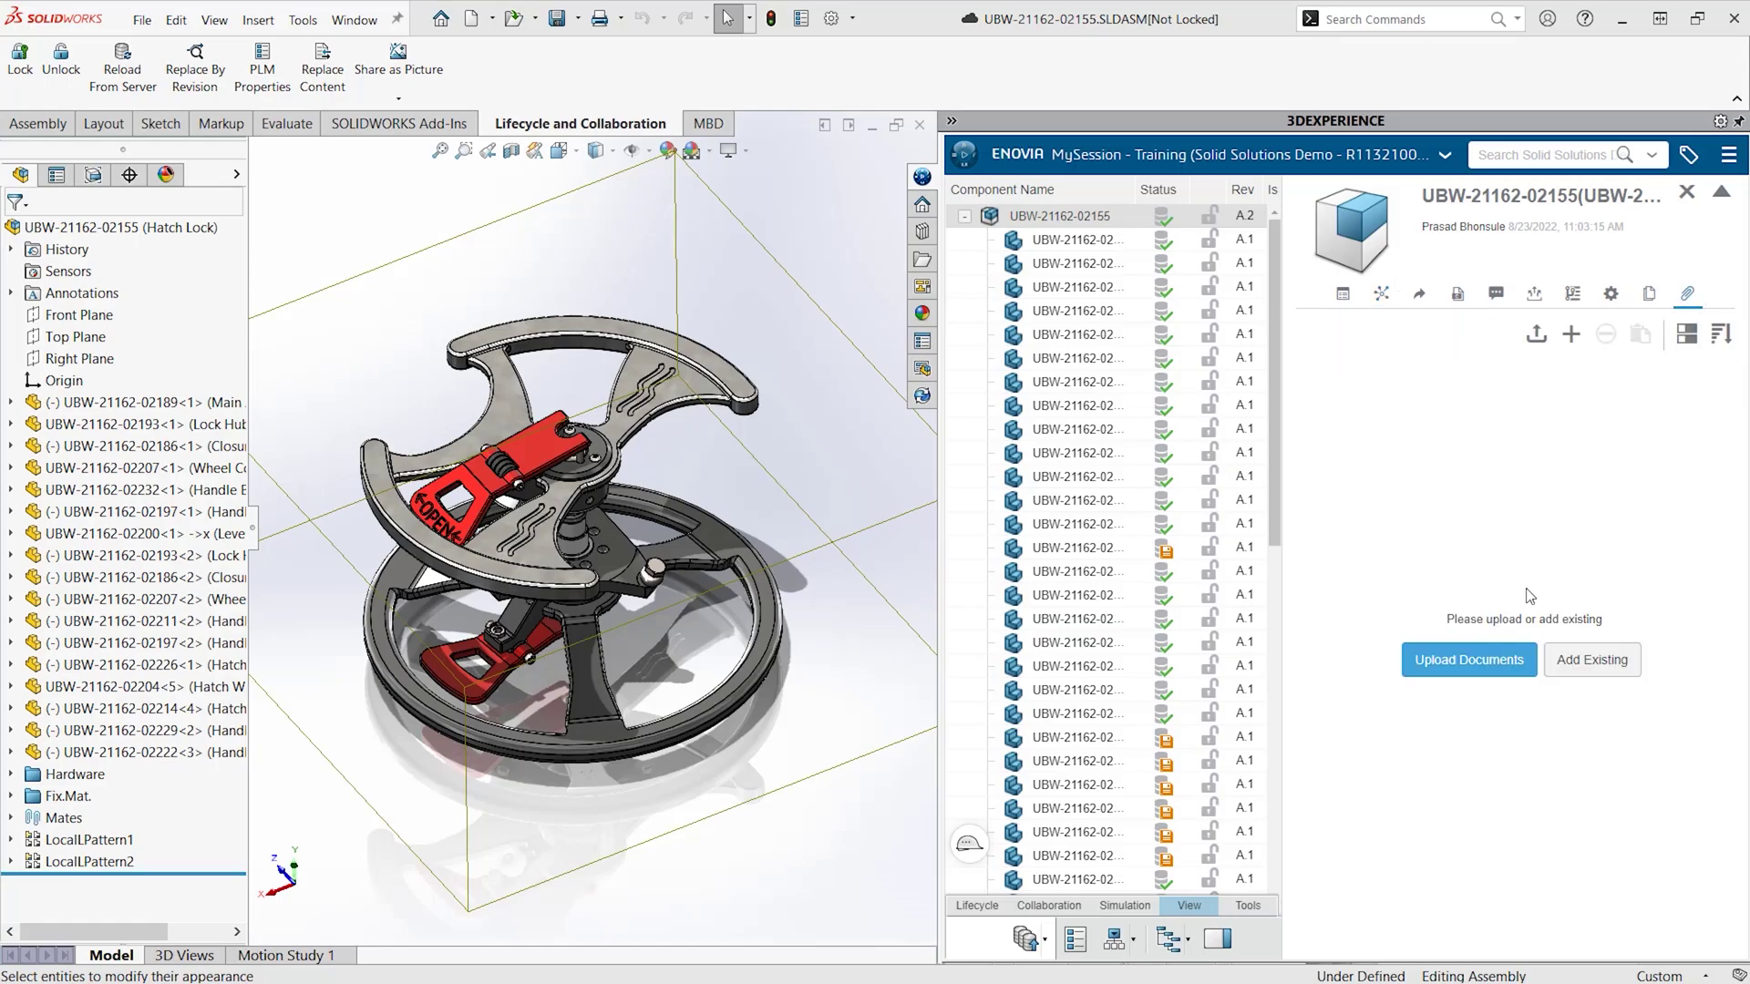
left_click(1637, 672)
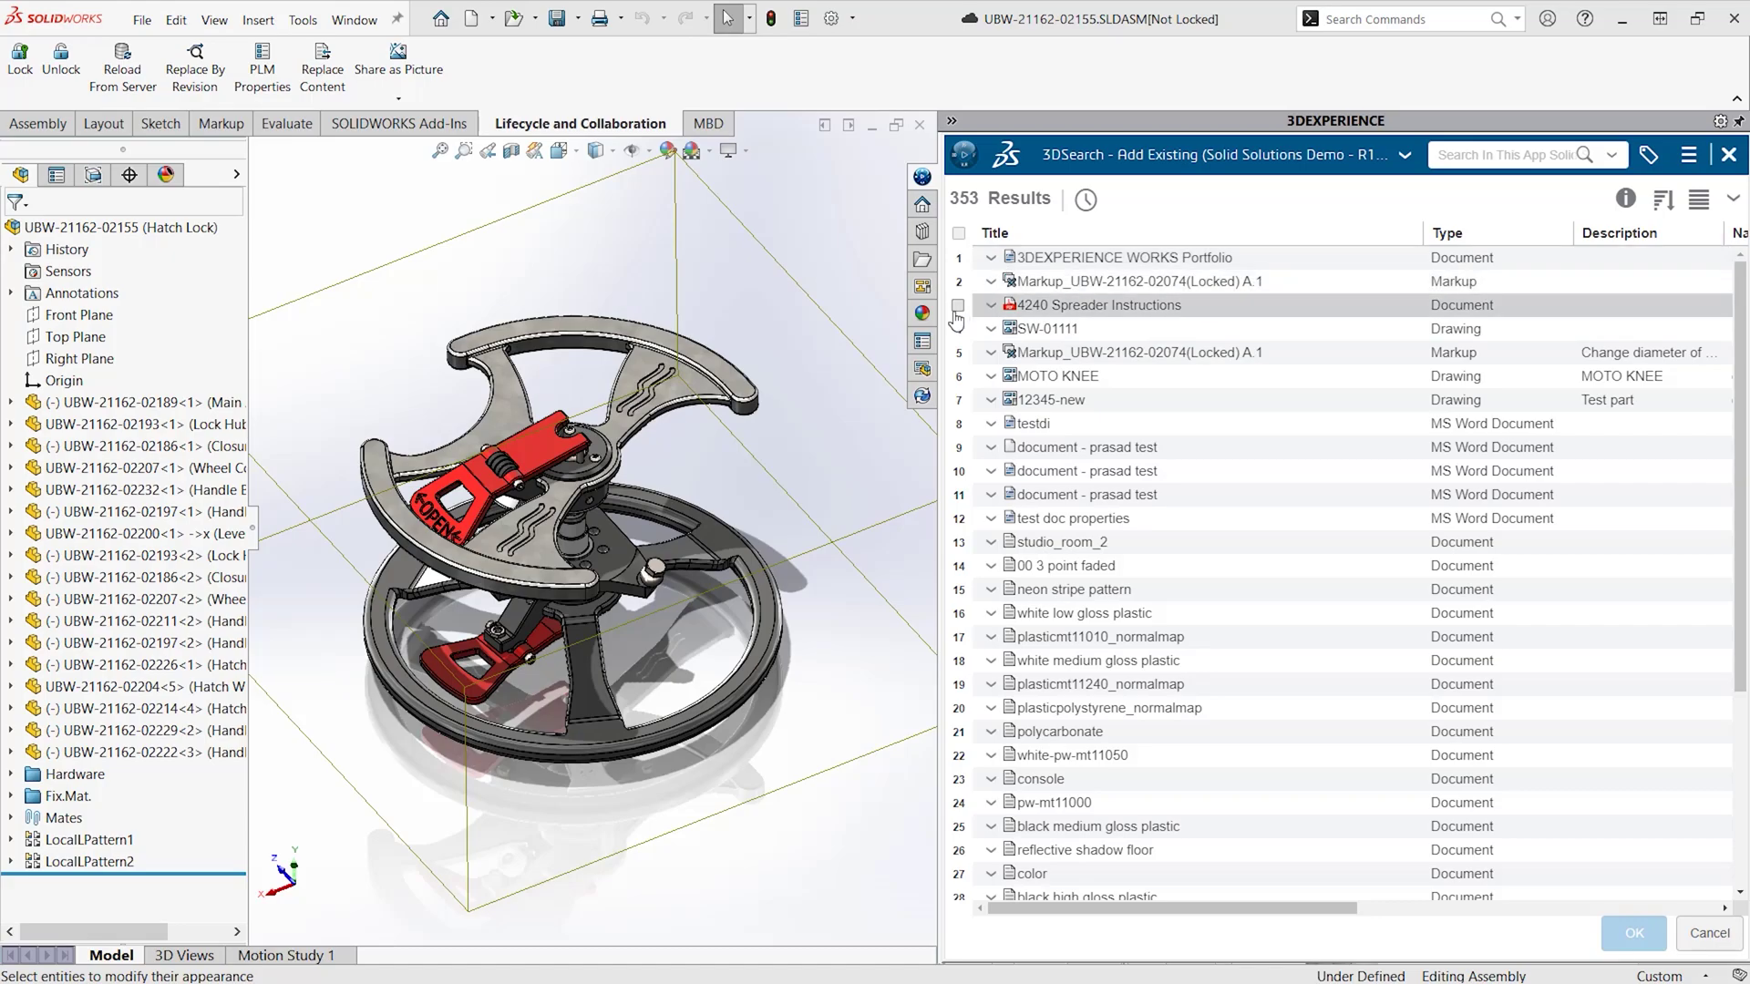
left_click(957, 306)
left_click(1634, 933)
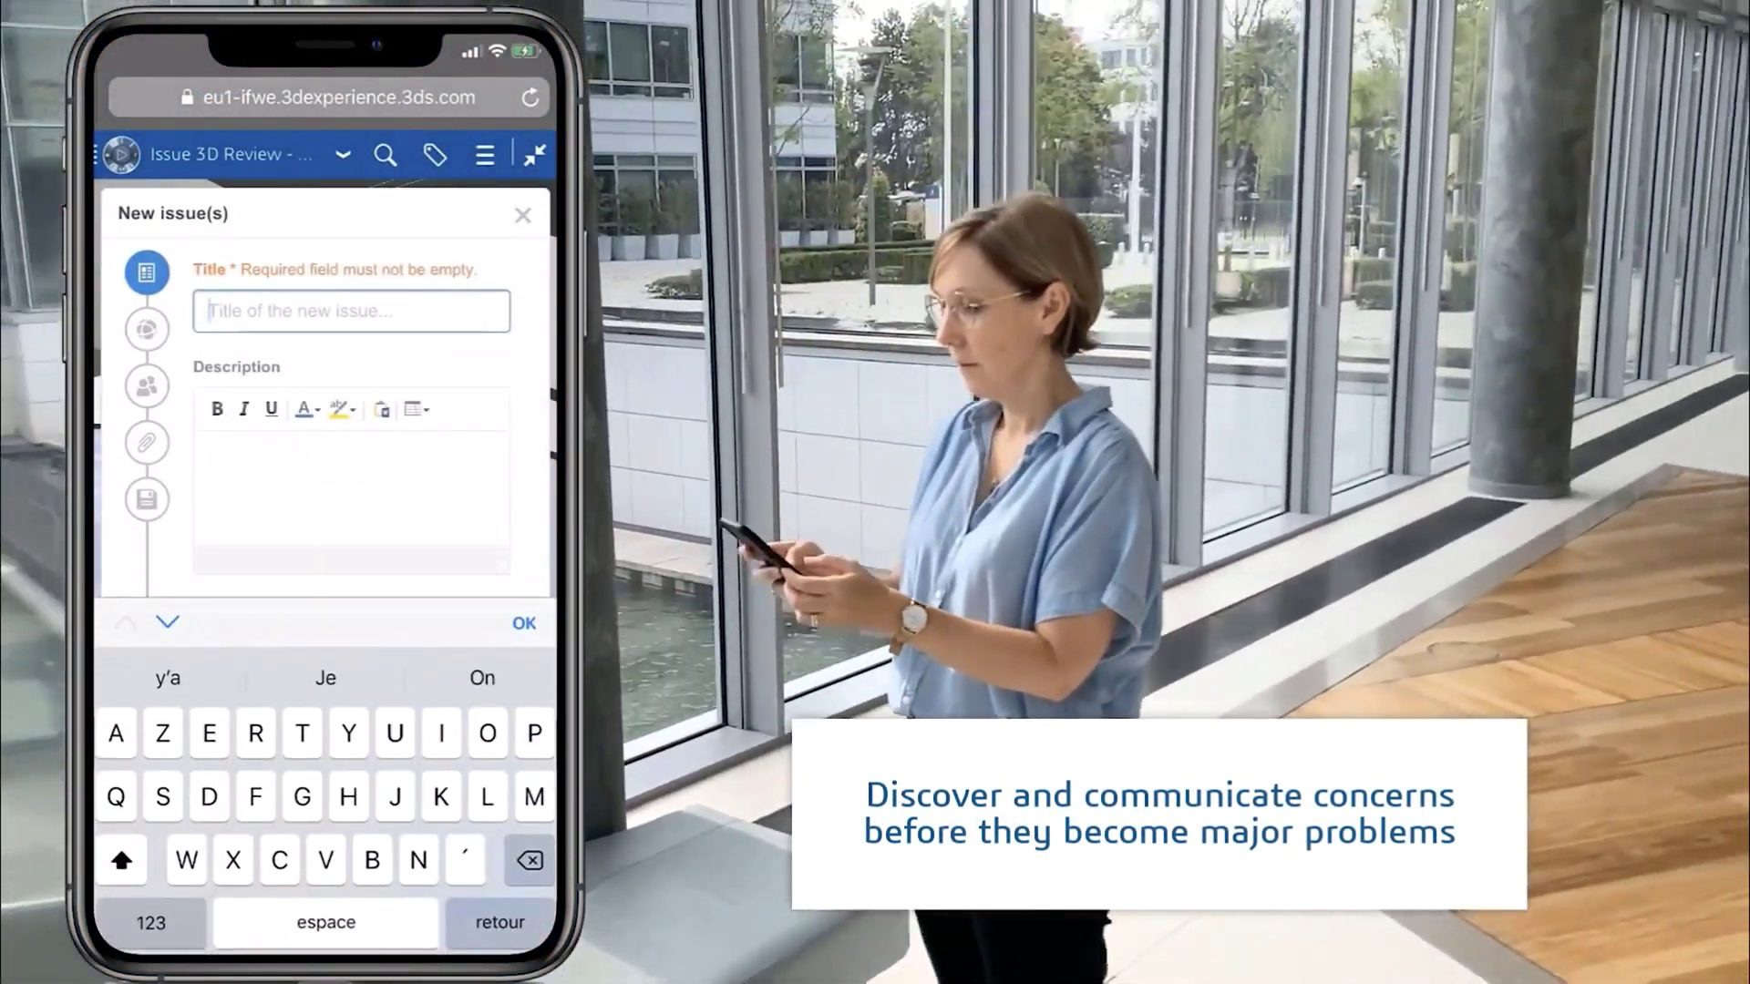
- Create a new issue titled "Misalignment Camera Globe Suppo", reported against the Rear L part picked in the 3D view
type("Misalignment Camera Globe Suppo")
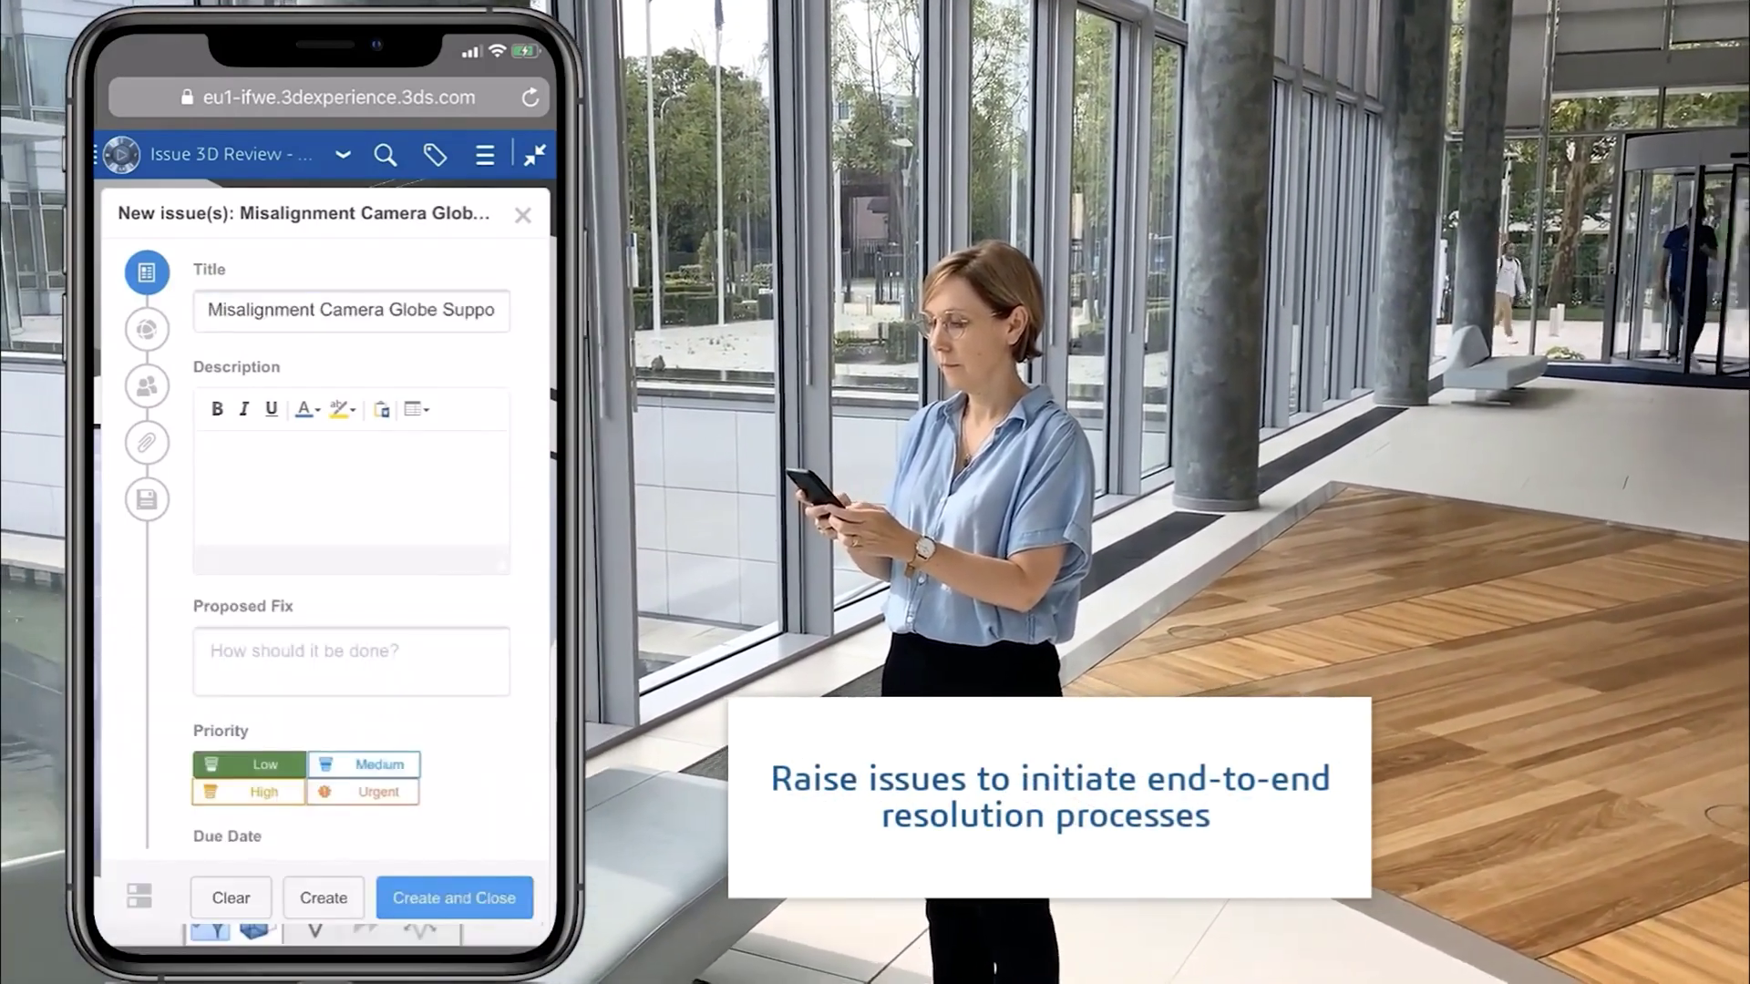
scroll(351, 547, "down", 4)
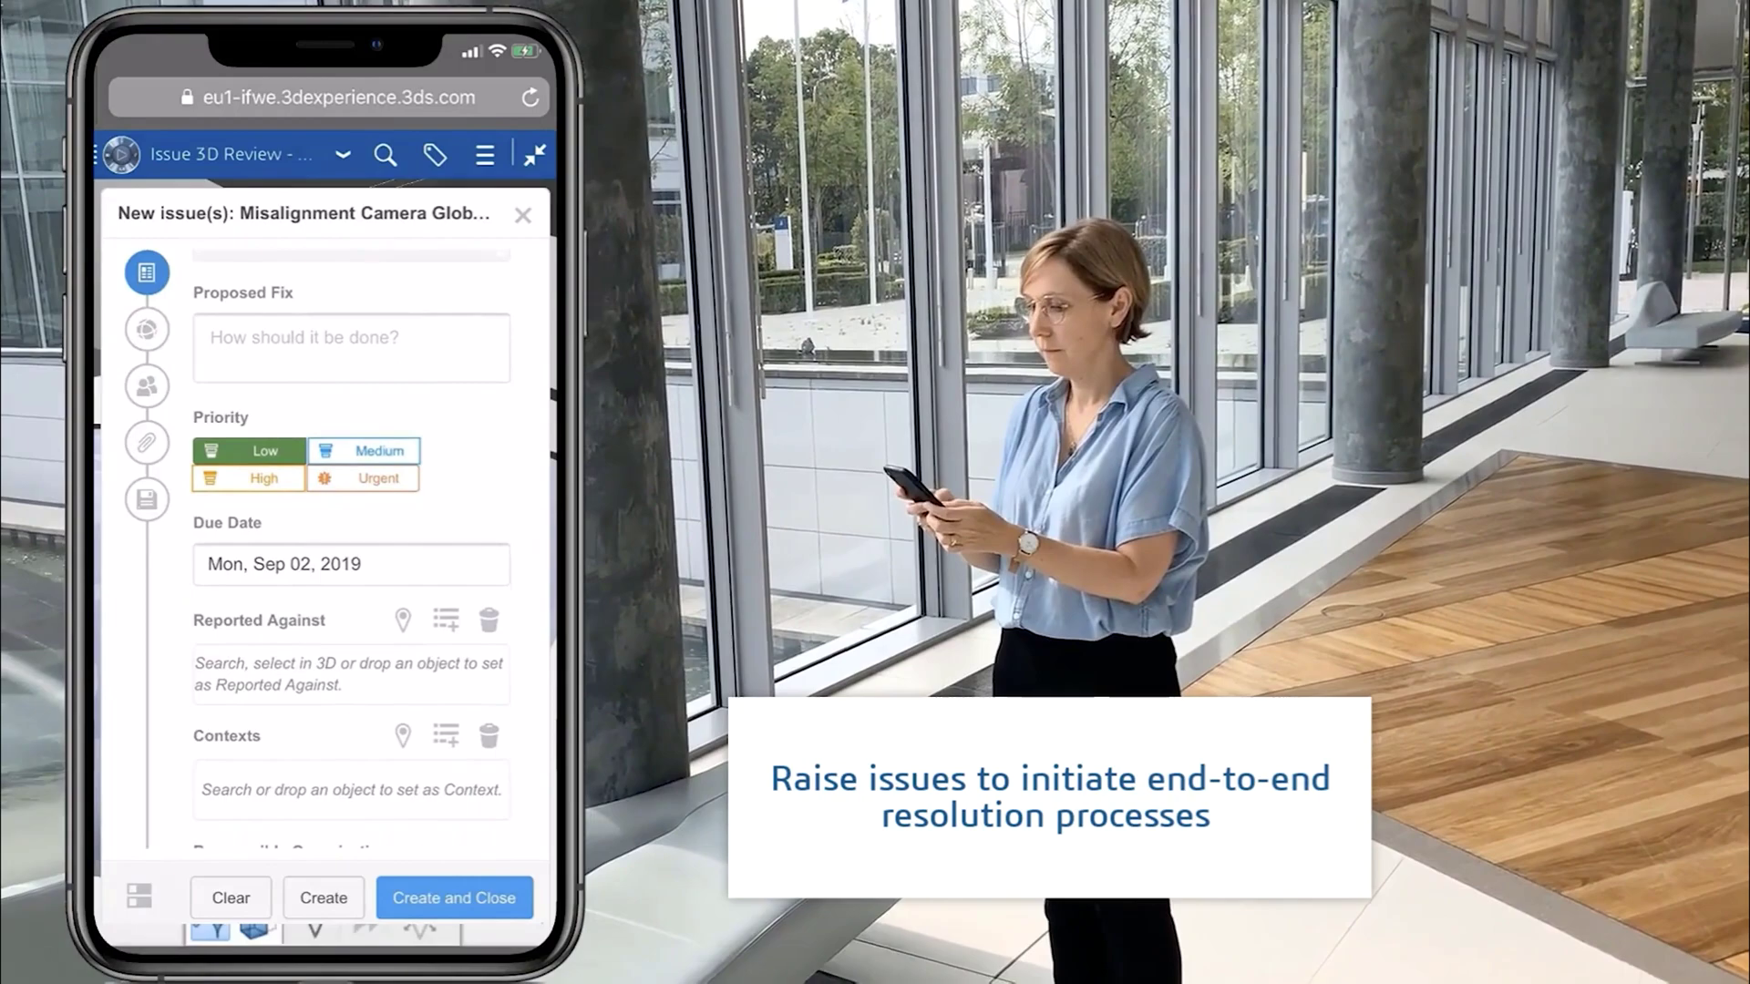
left_click(401, 618)
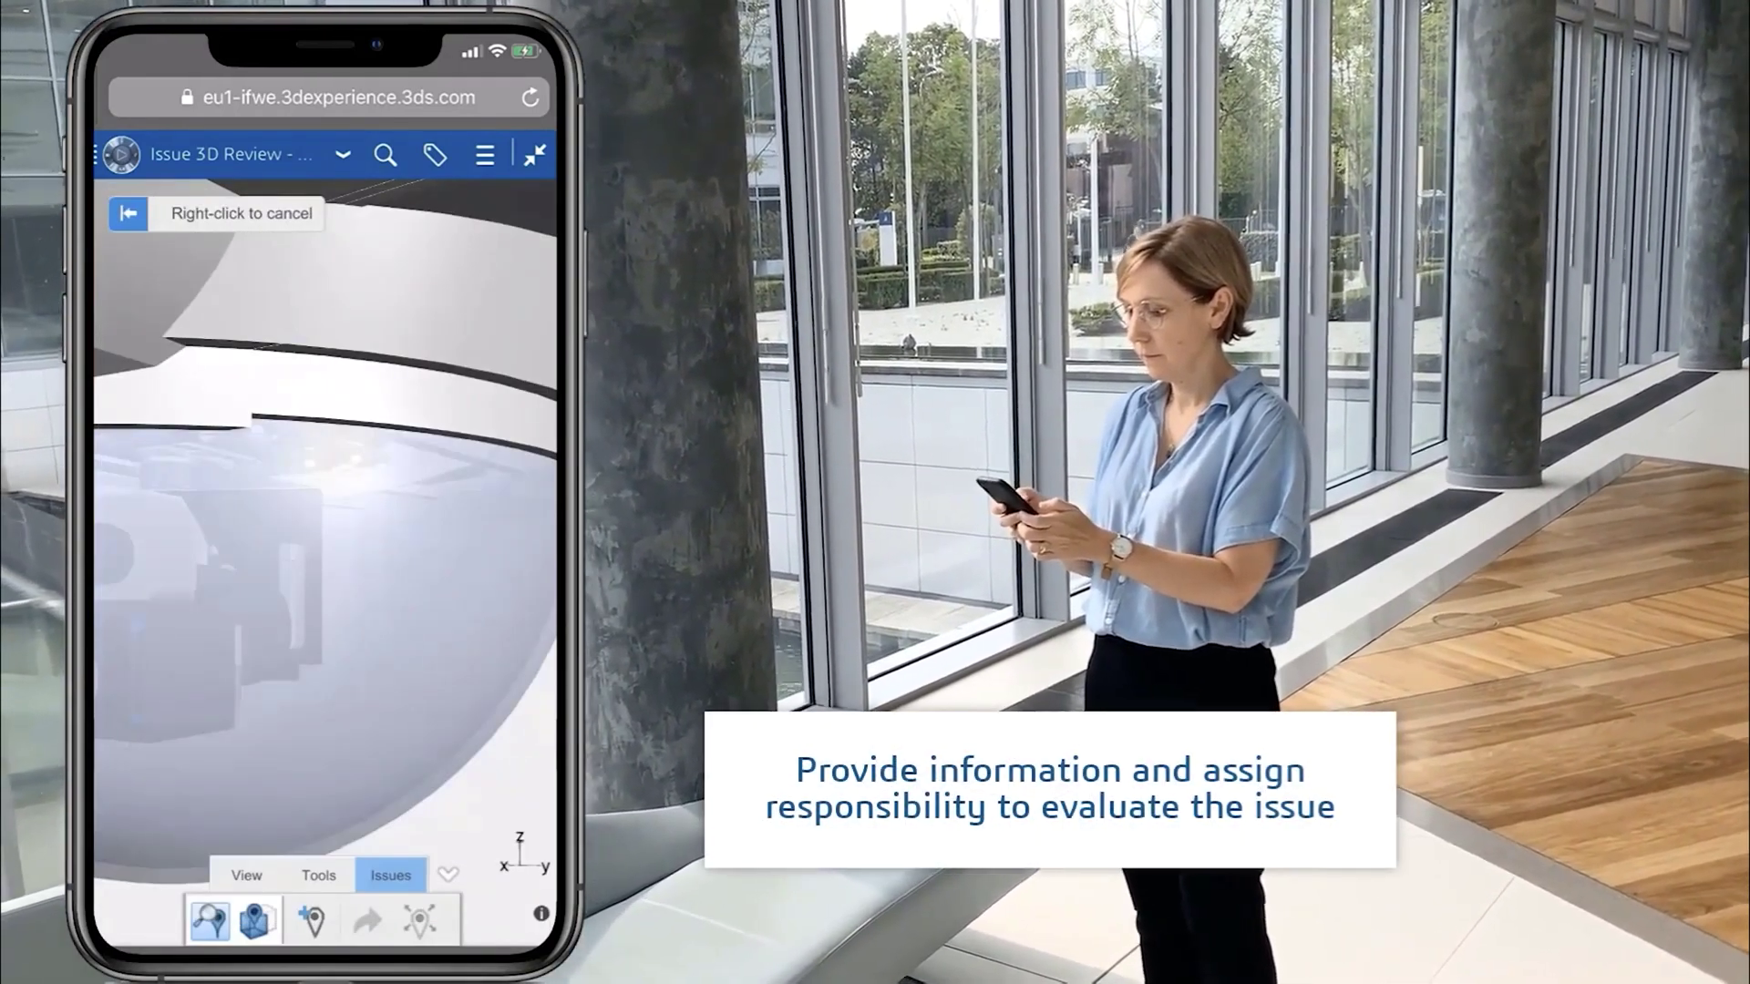
left_click(262, 398)
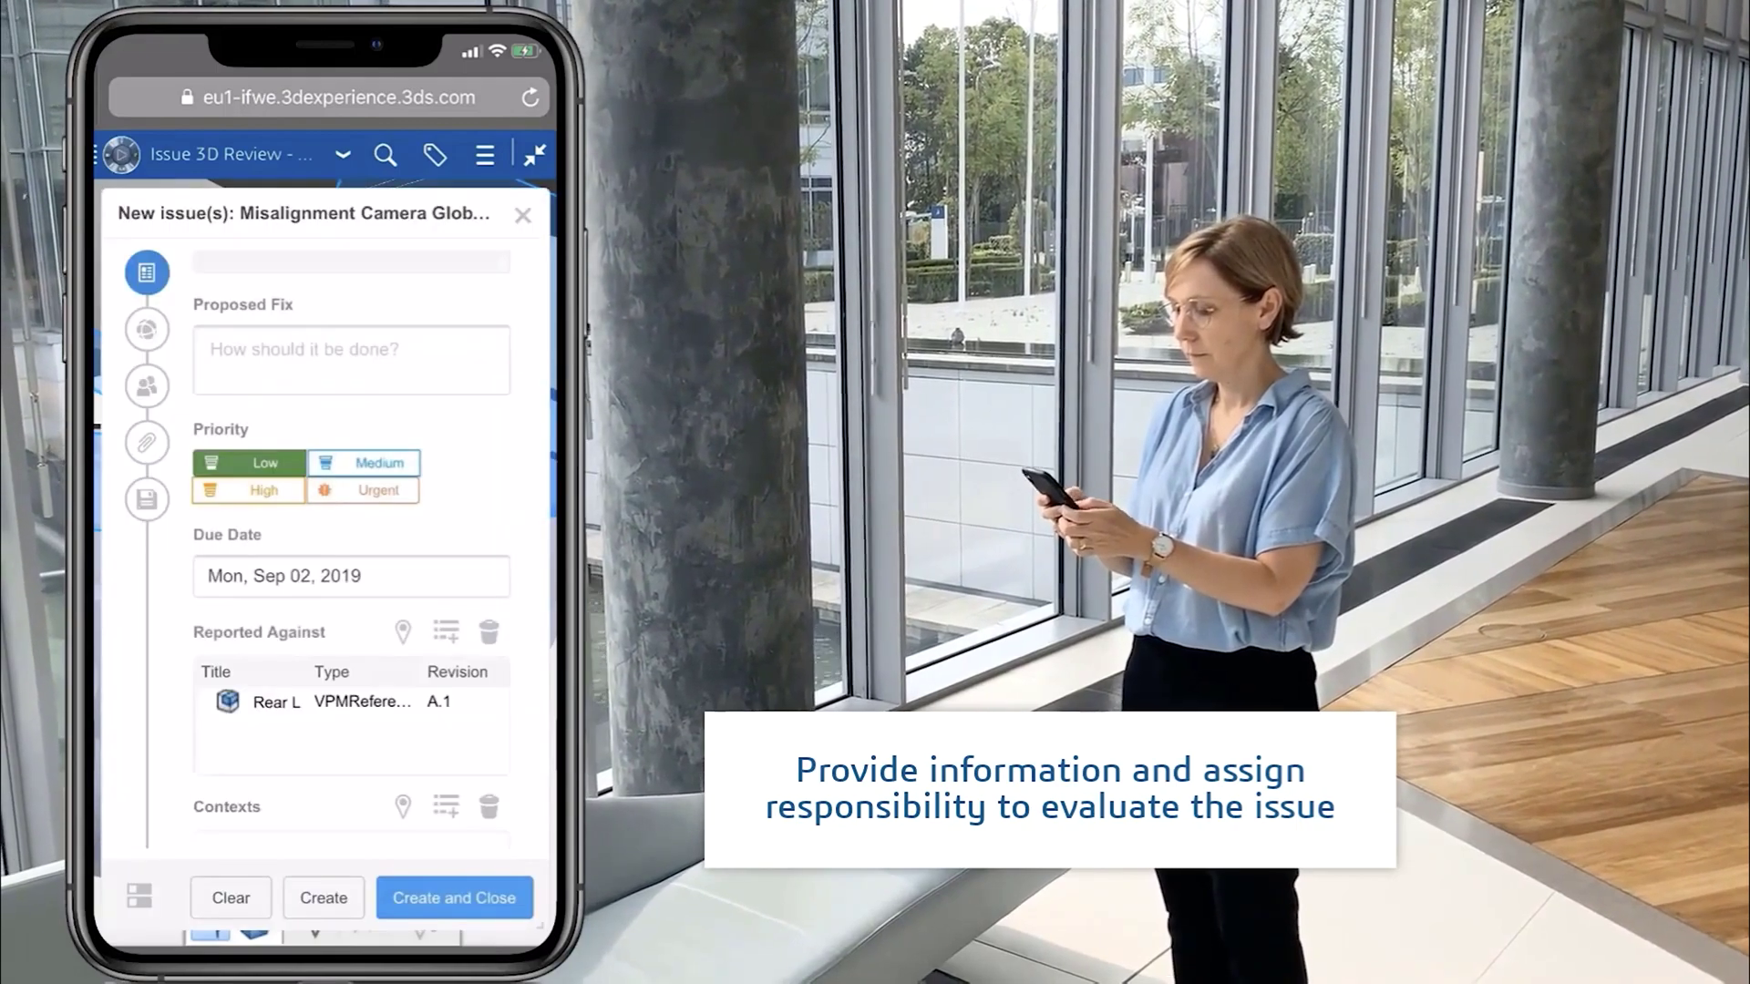
scroll(324, 547, "down", 5)
scroll(351, 547, "down", 3)
left_click(431, 898)
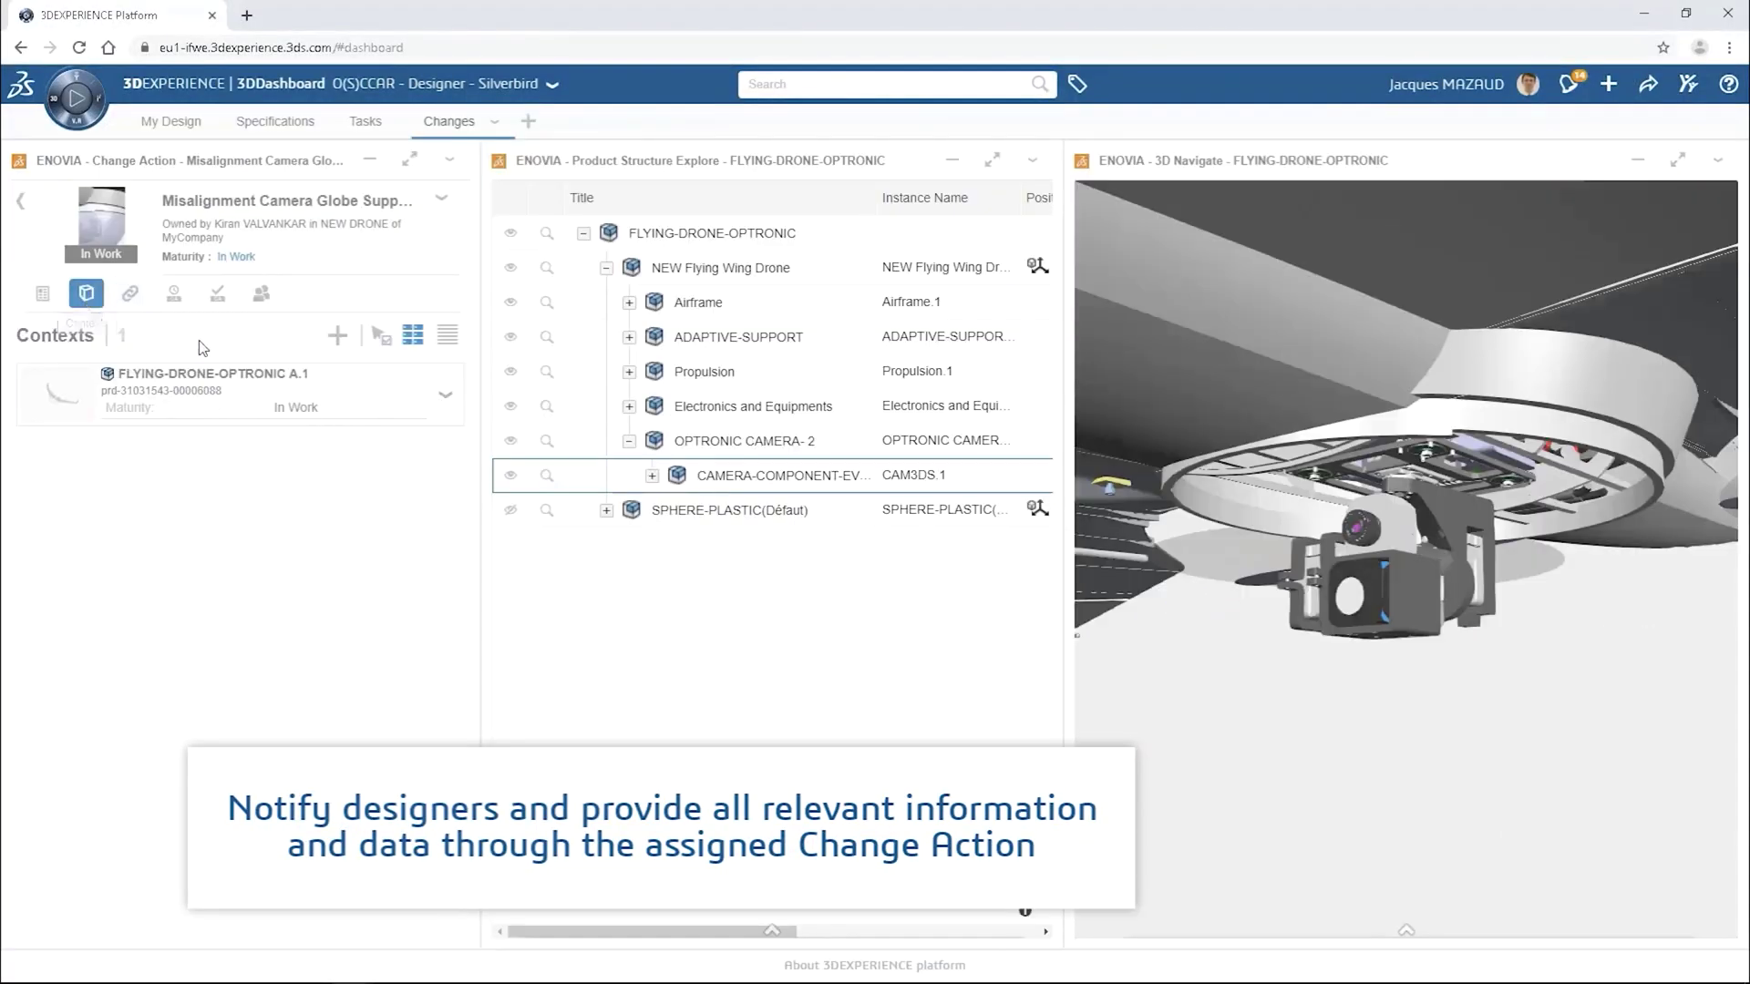
- Open the change action's FLYING-DRONE-OPTRONIC A.1 context object with CATIA V5 and inspect the model
left_click(445, 398)
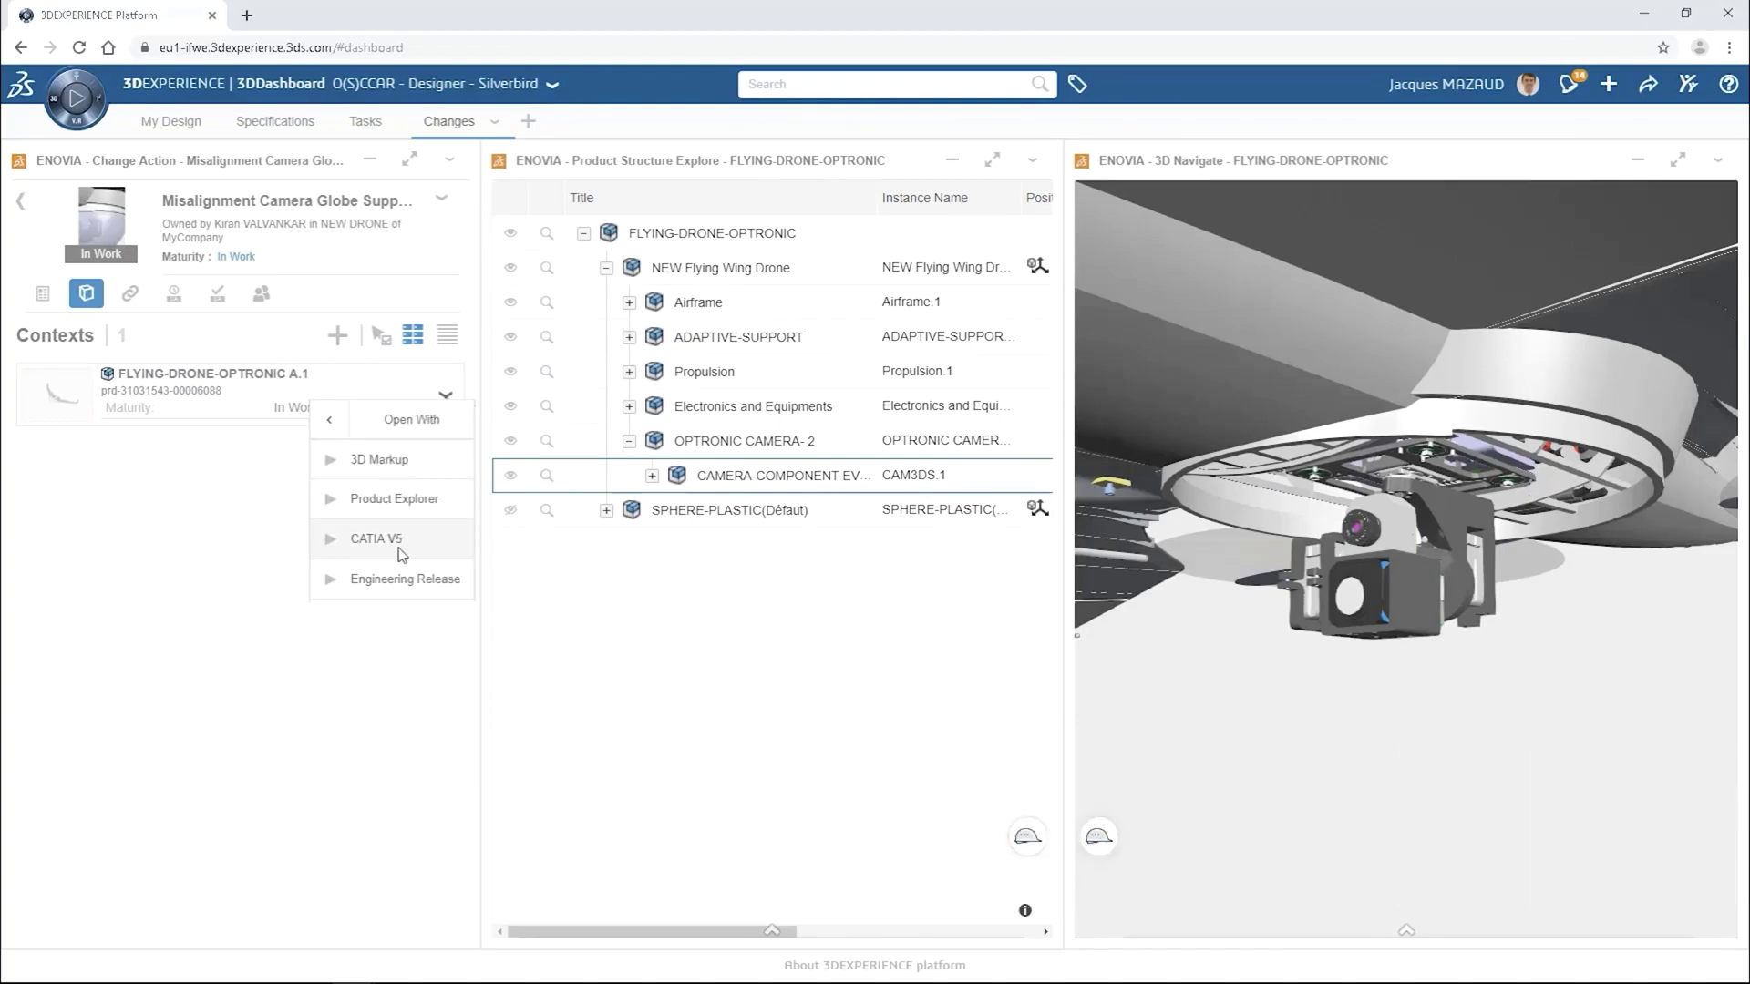
left_click(375, 538)
middle_click_drag(953, 775, 866, 693)
middle_click_drag(866, 693, 772, 613)
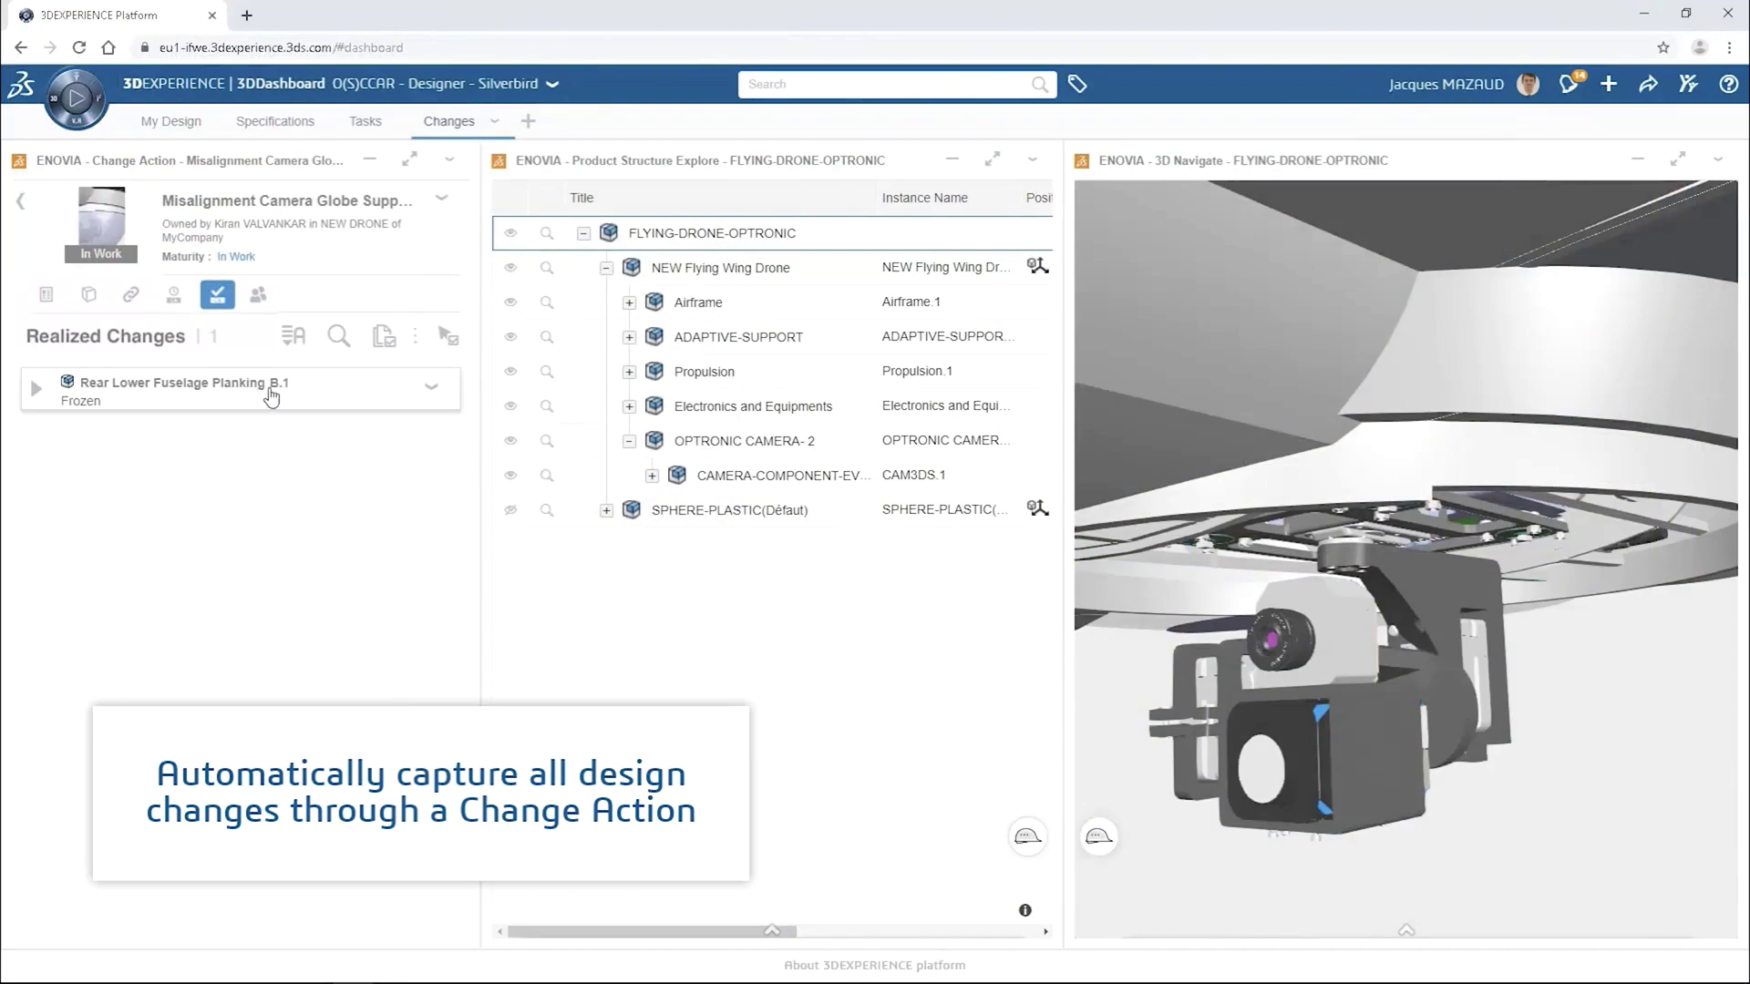
- Promote the Misalignment Camera Globe change action from In Work to In Approval
left_click(235, 258)
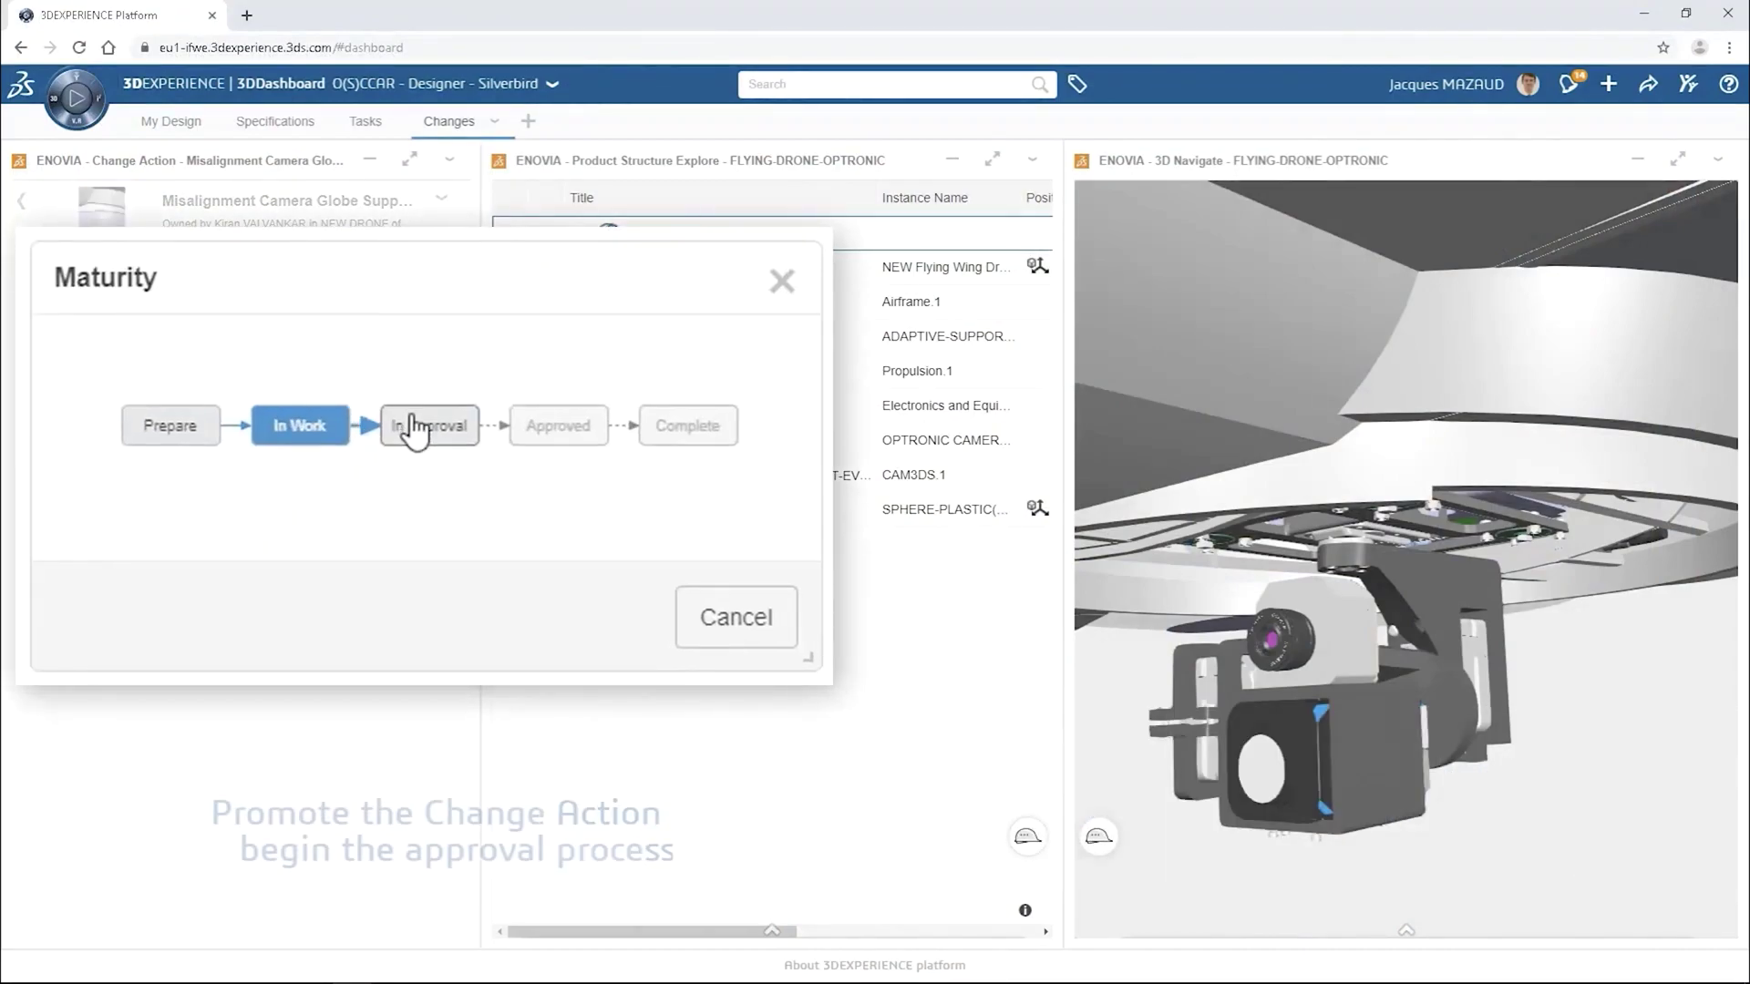
left_click(242, 543)
left_click(427, 448)
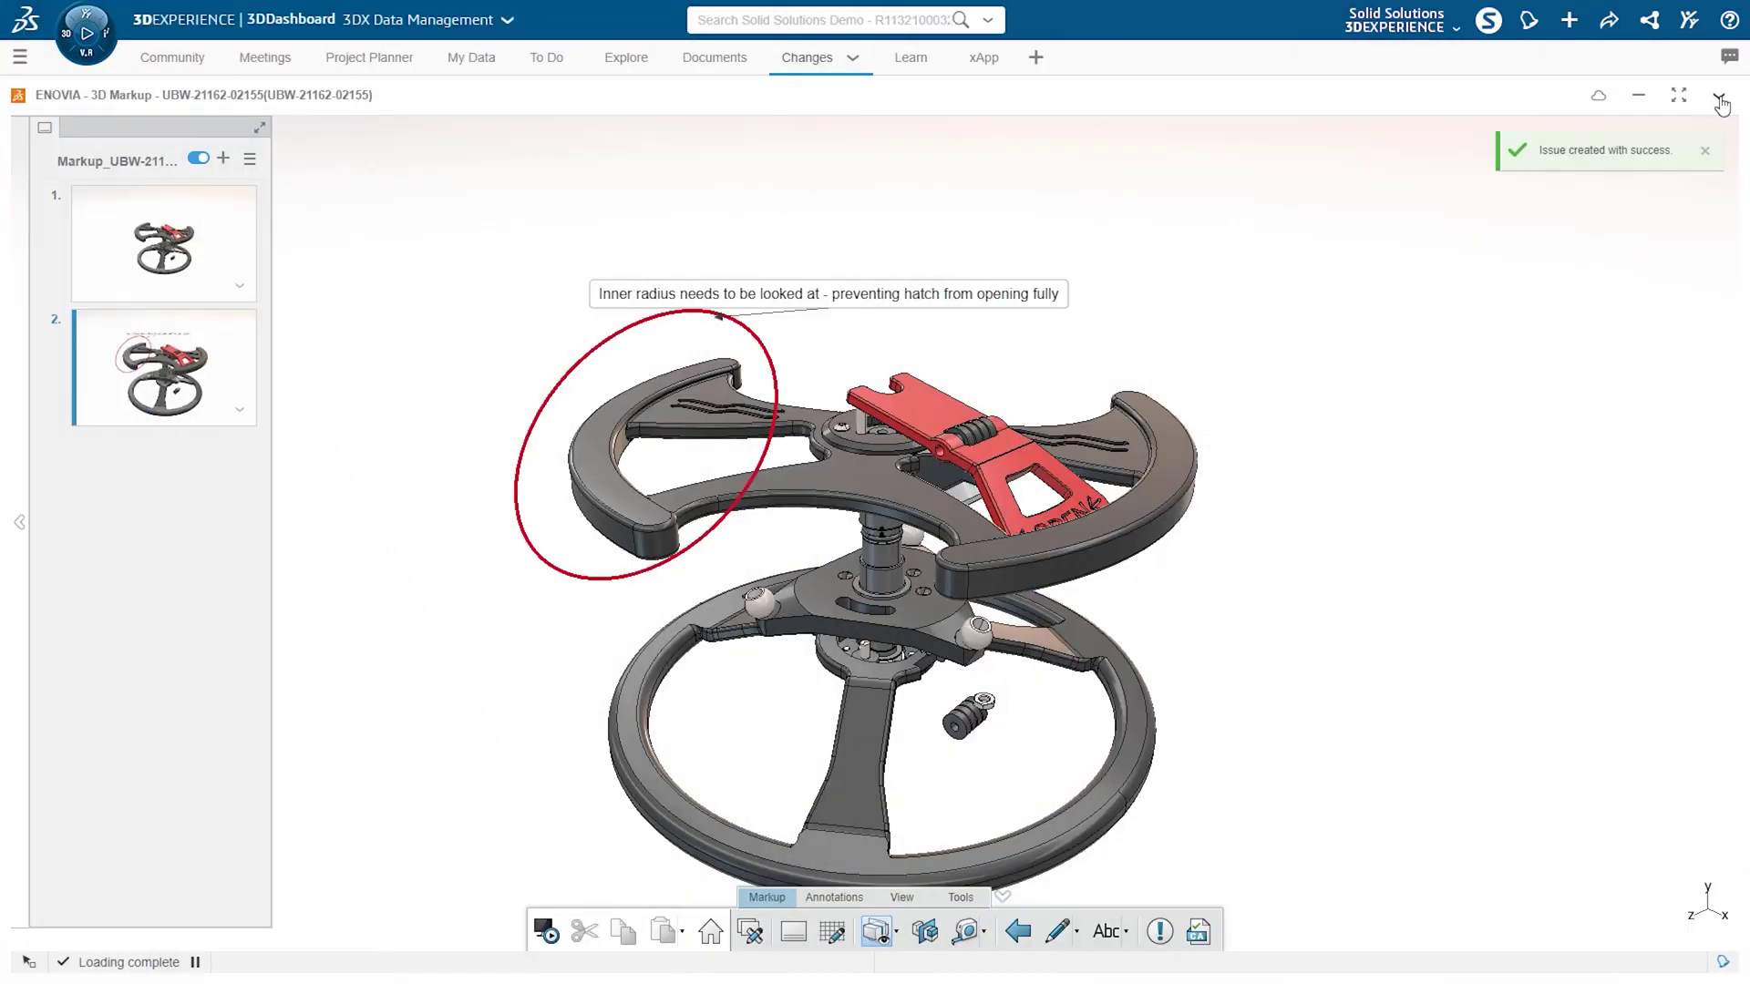
left_click(1719, 97)
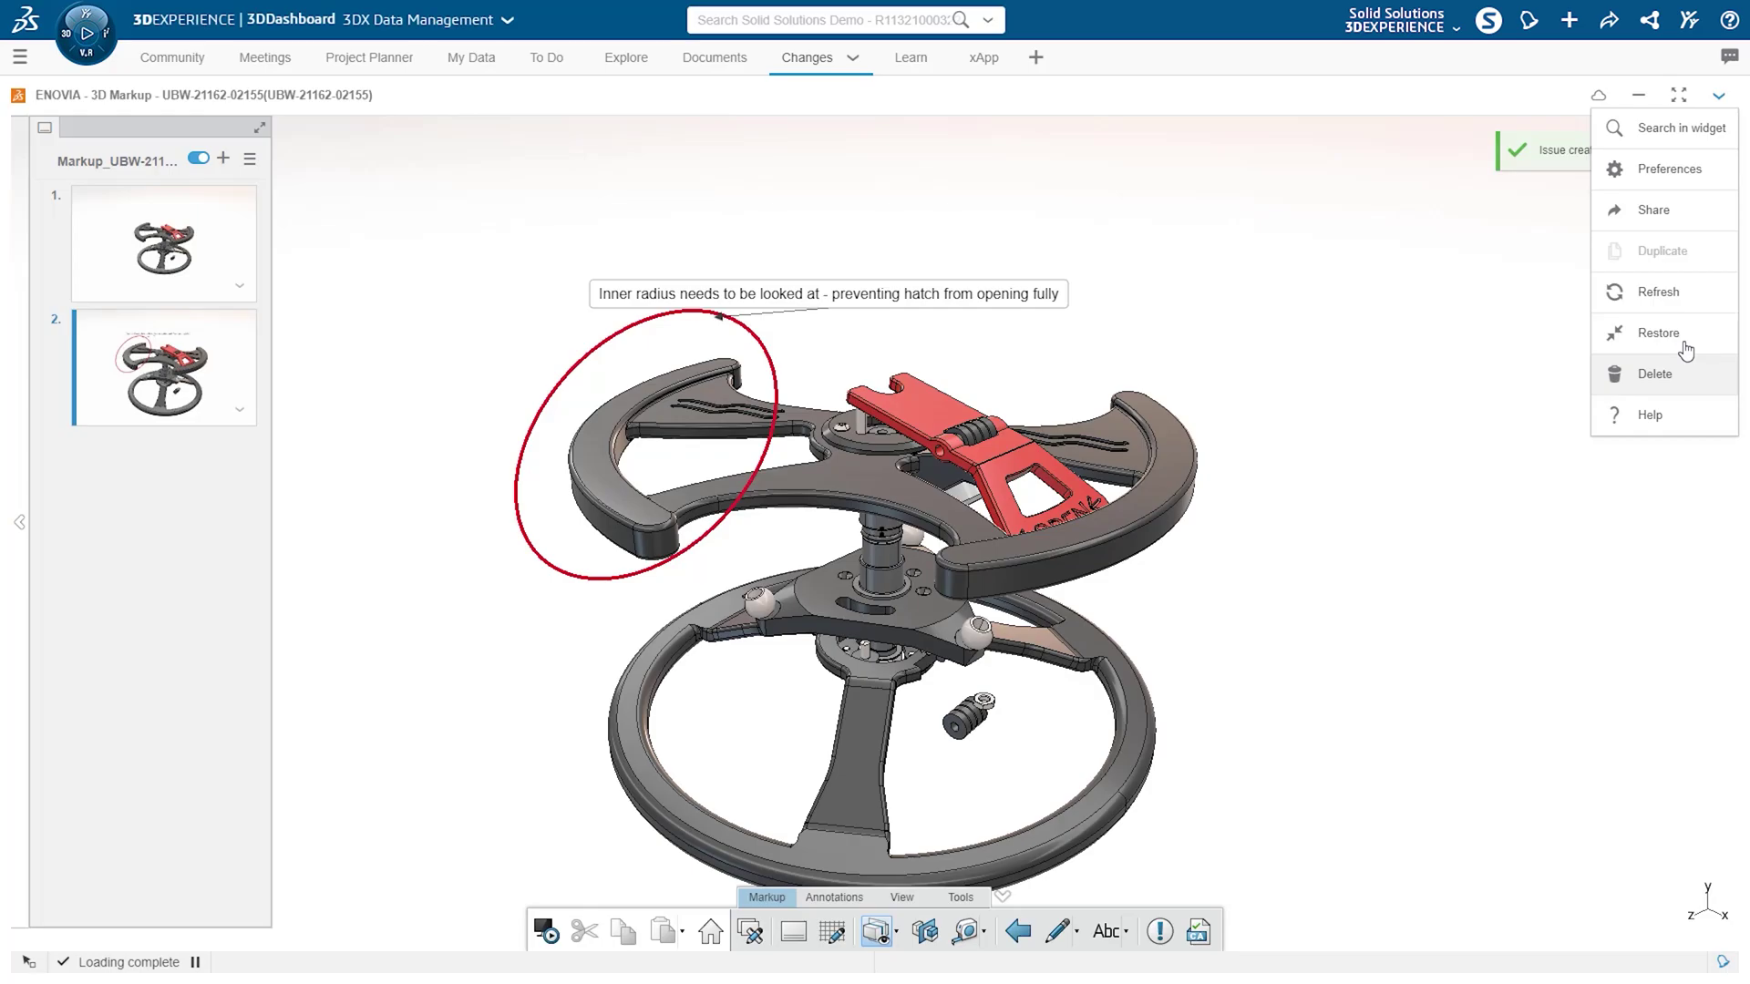
left_click(1687, 333)
left_click(1367, 643)
left_click(1362, 880)
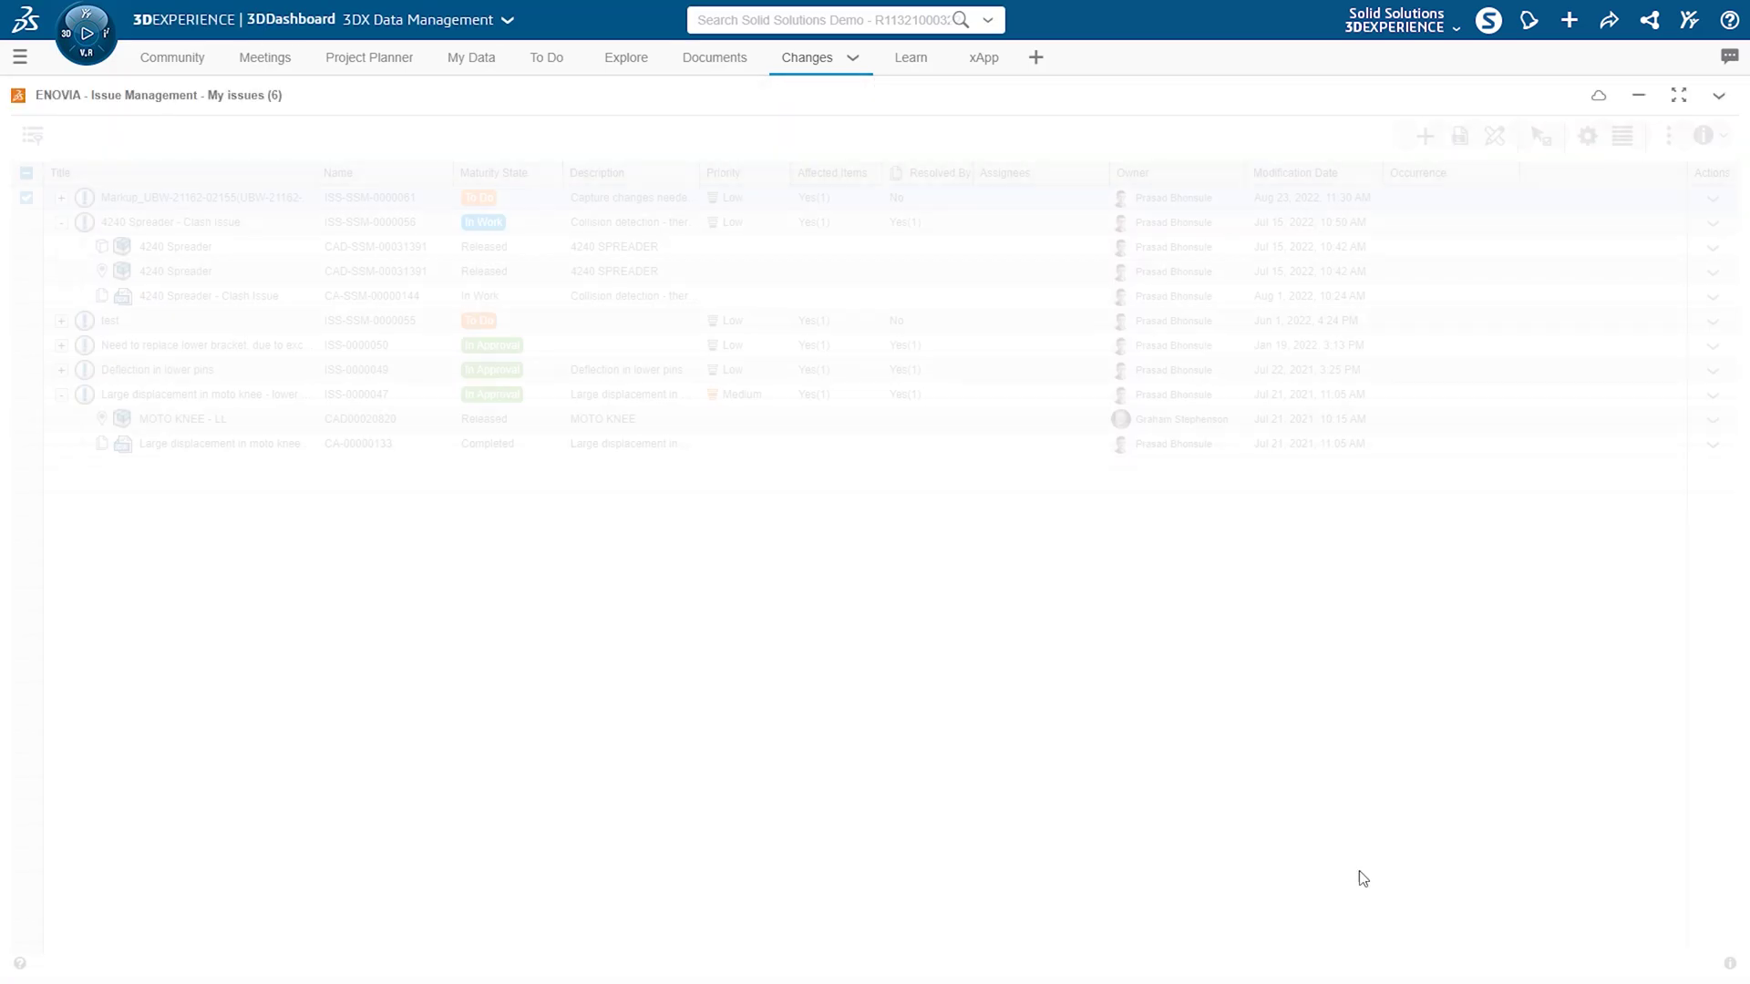
left_click(273, 197)
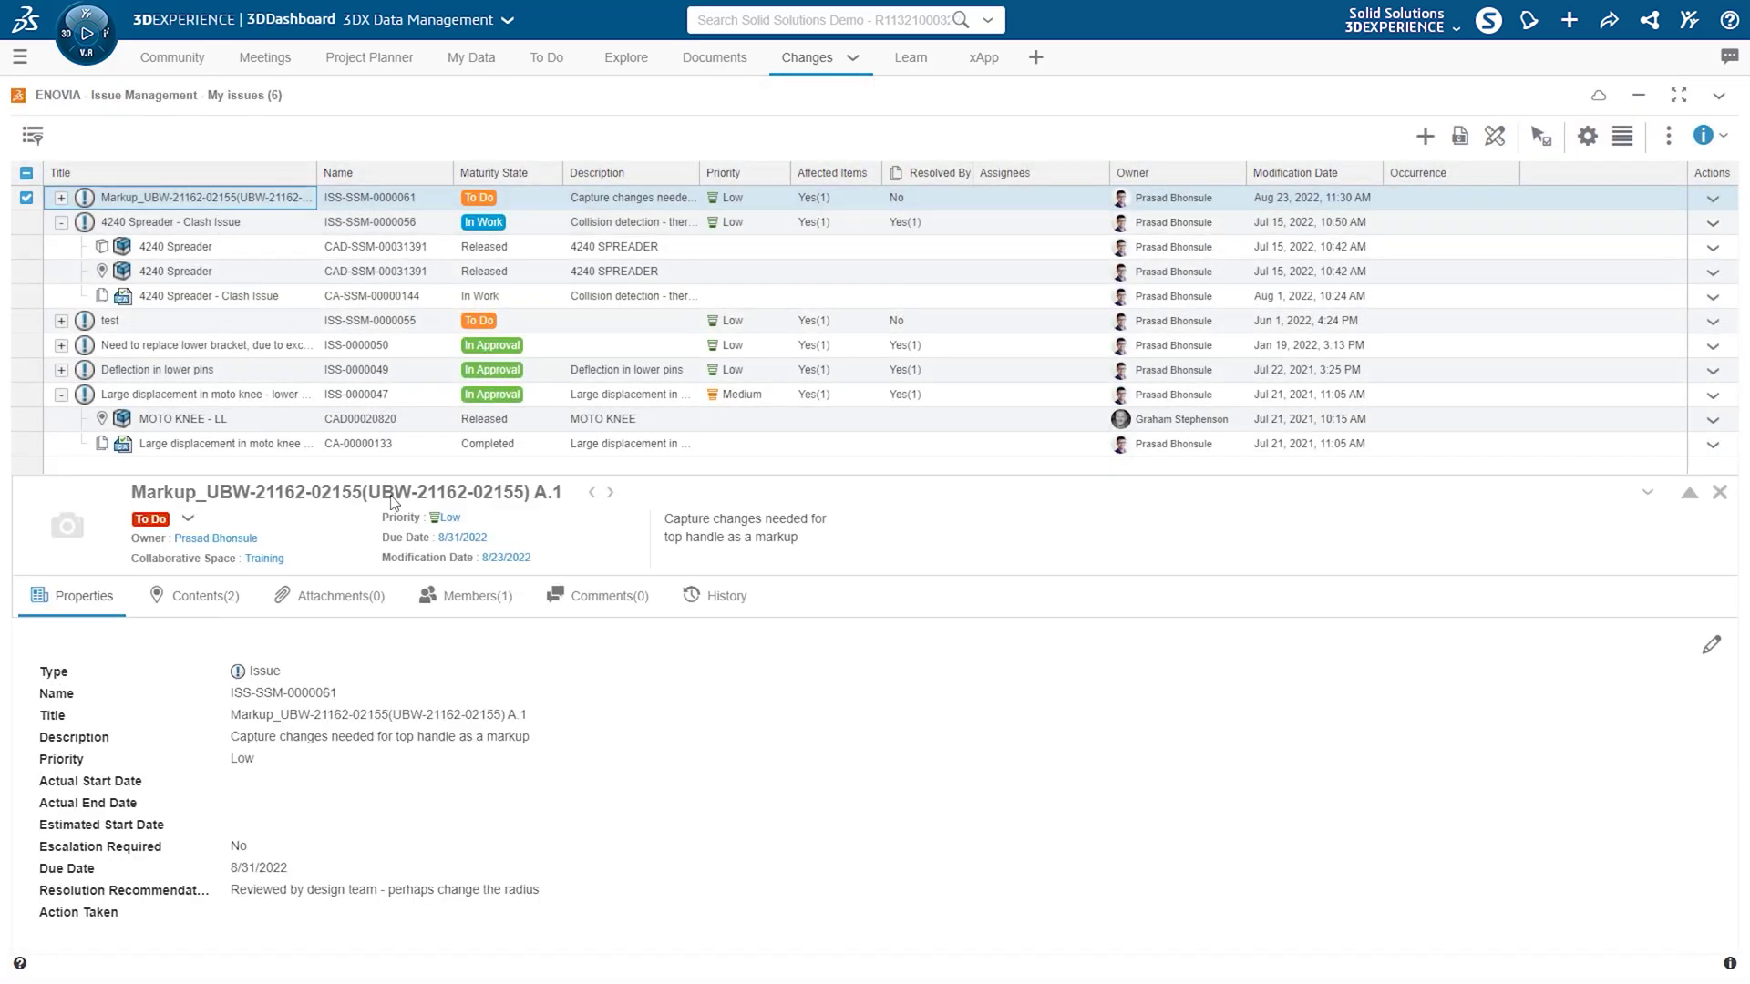
left_click(715, 596)
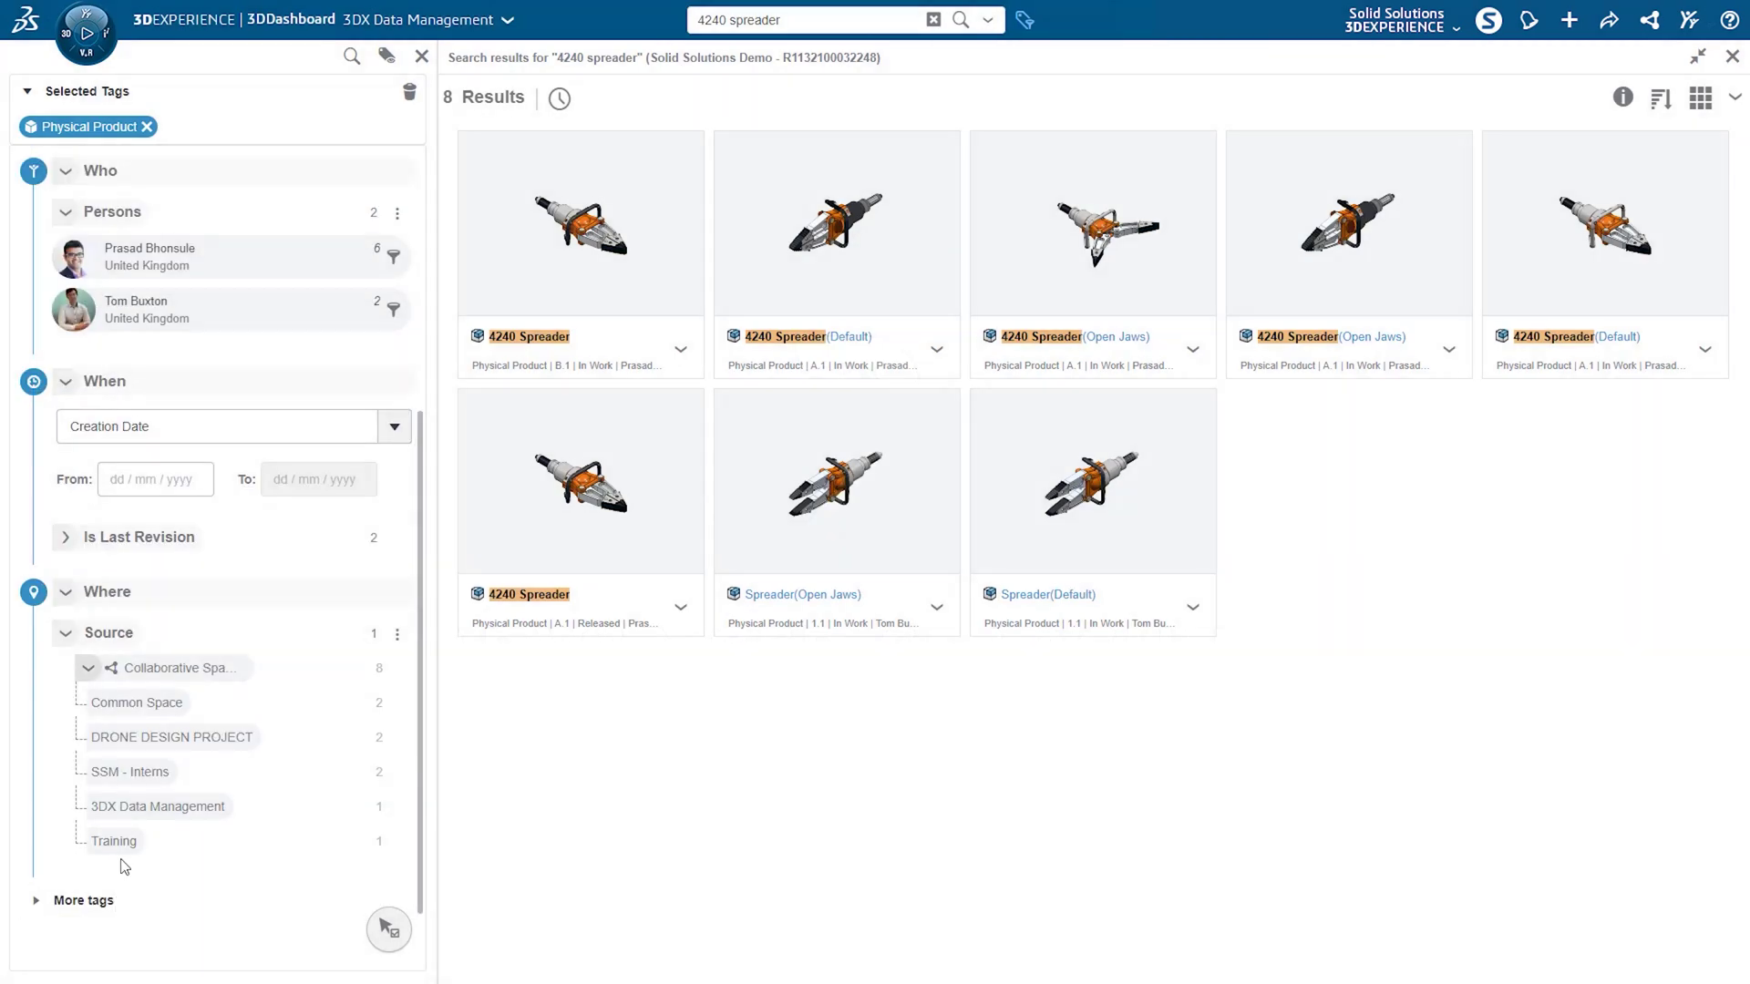
- Filter the 4240 spreader search to the Training collaborative space, select the matching product and save the search as a favorite
left_click(114, 841)
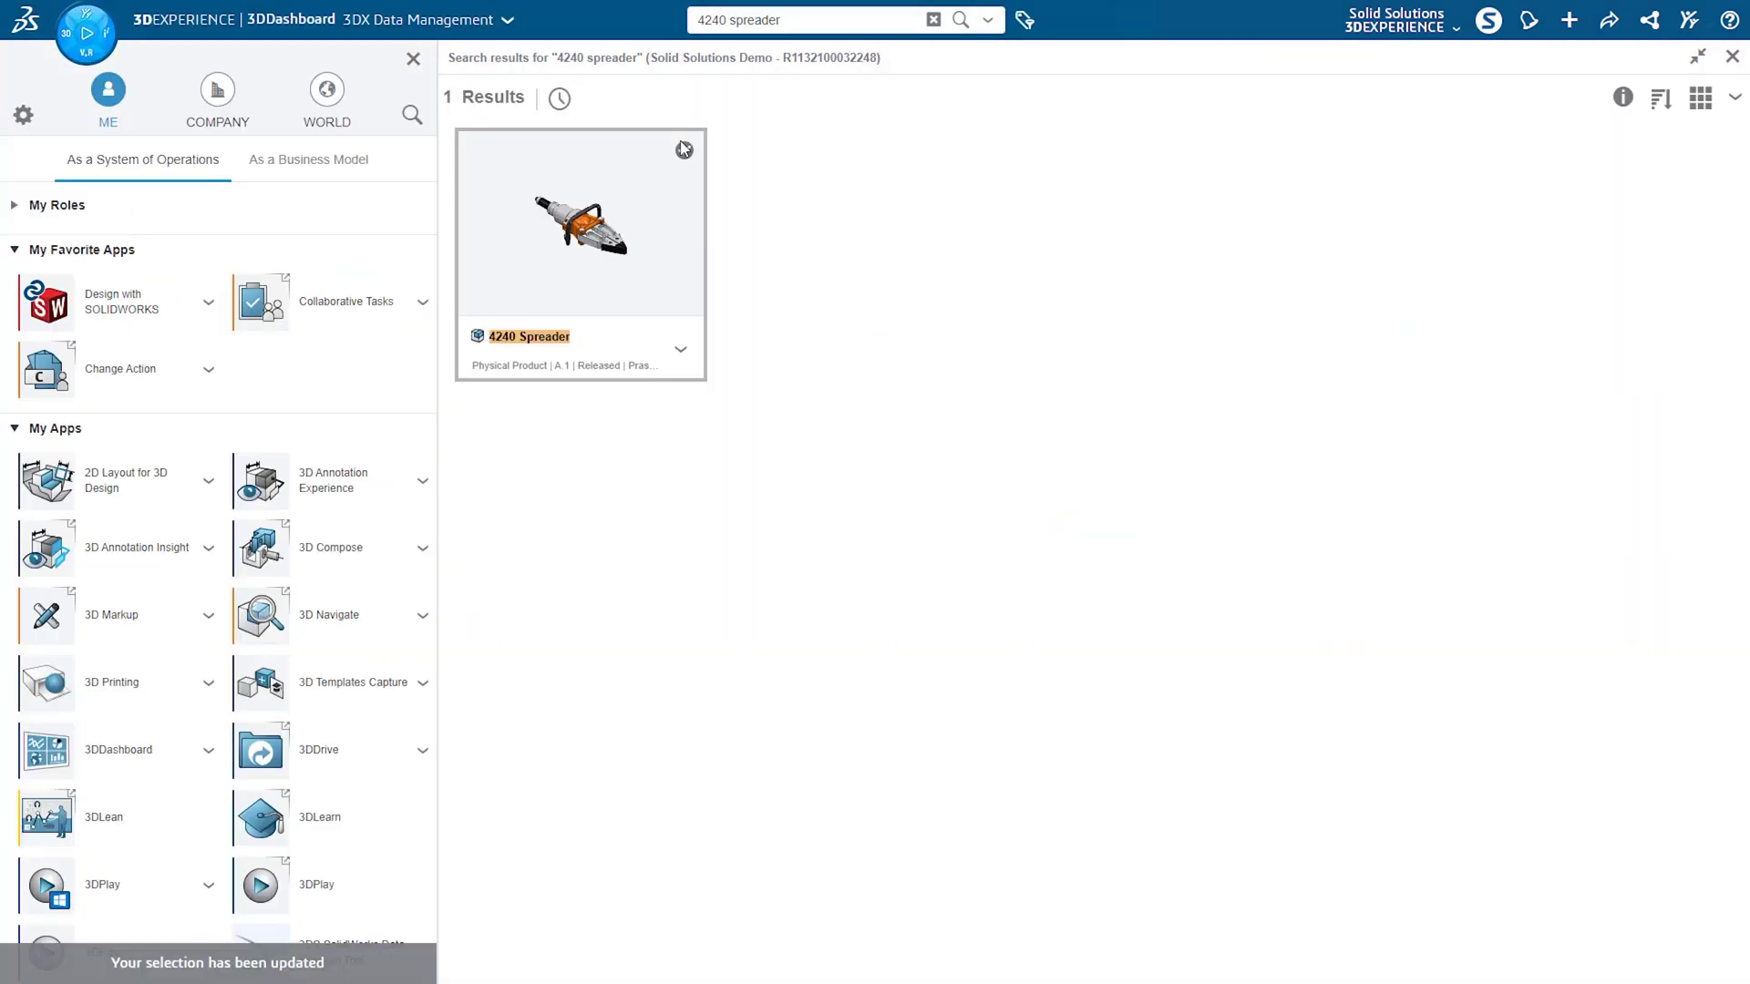
left_click(683, 149)
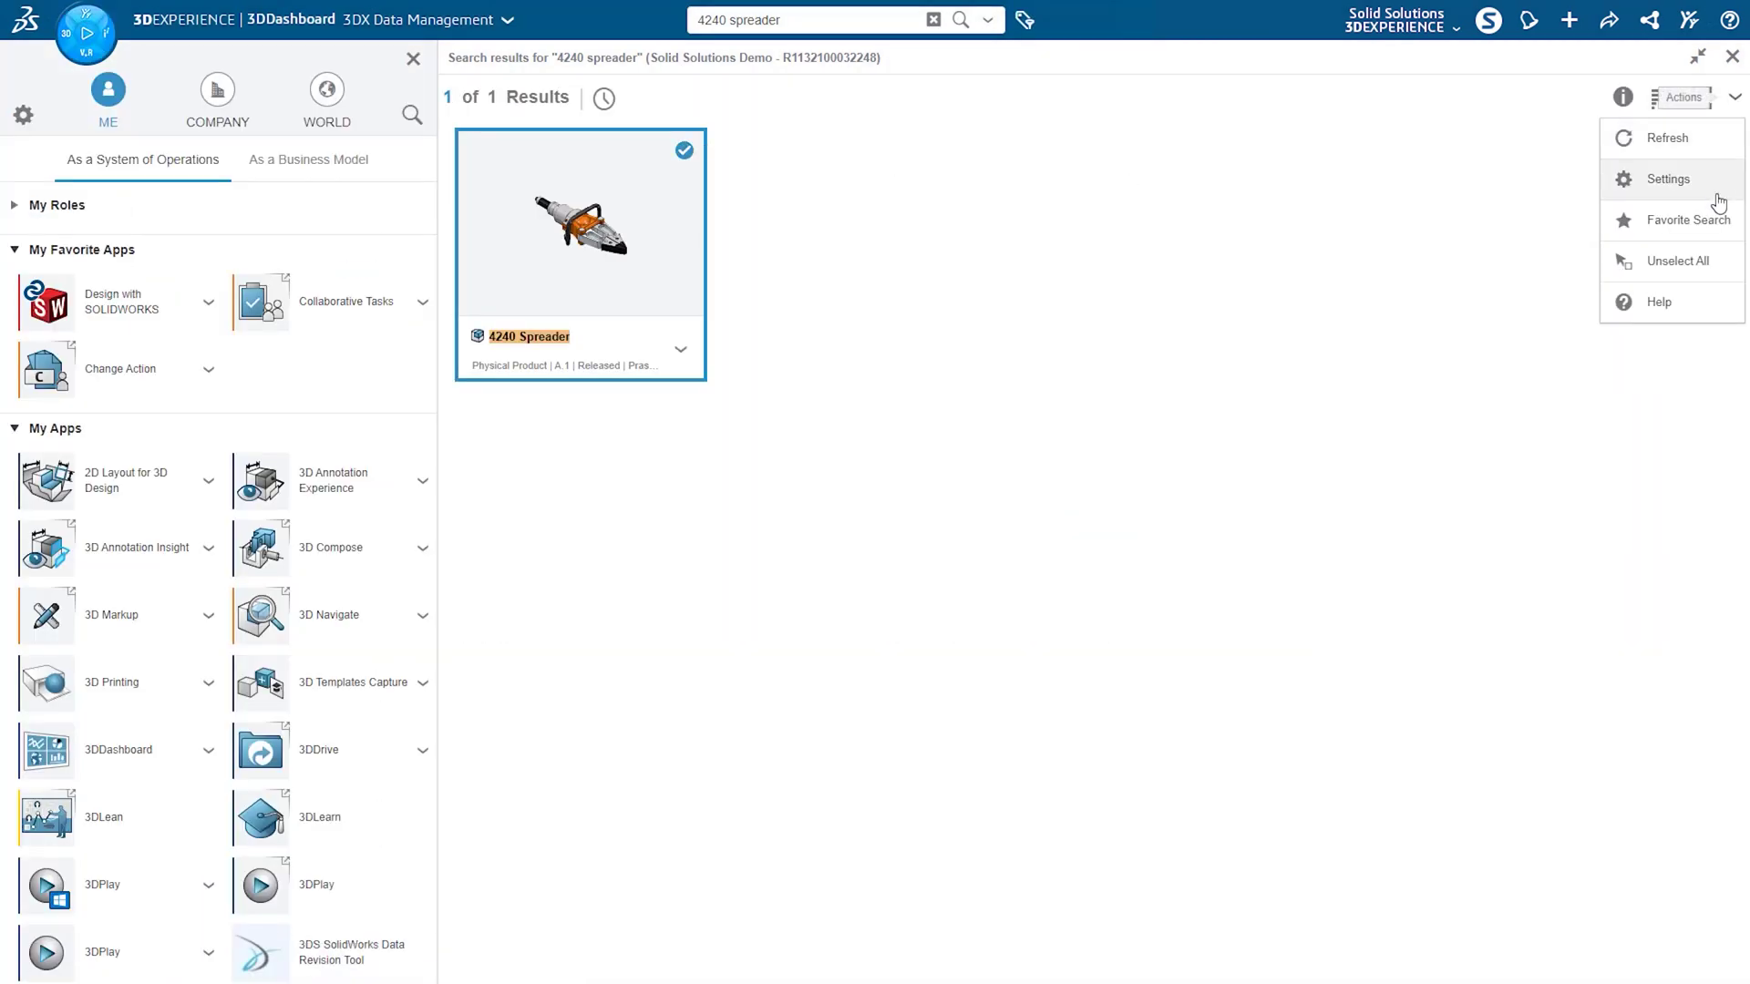
left_click(1711, 228)
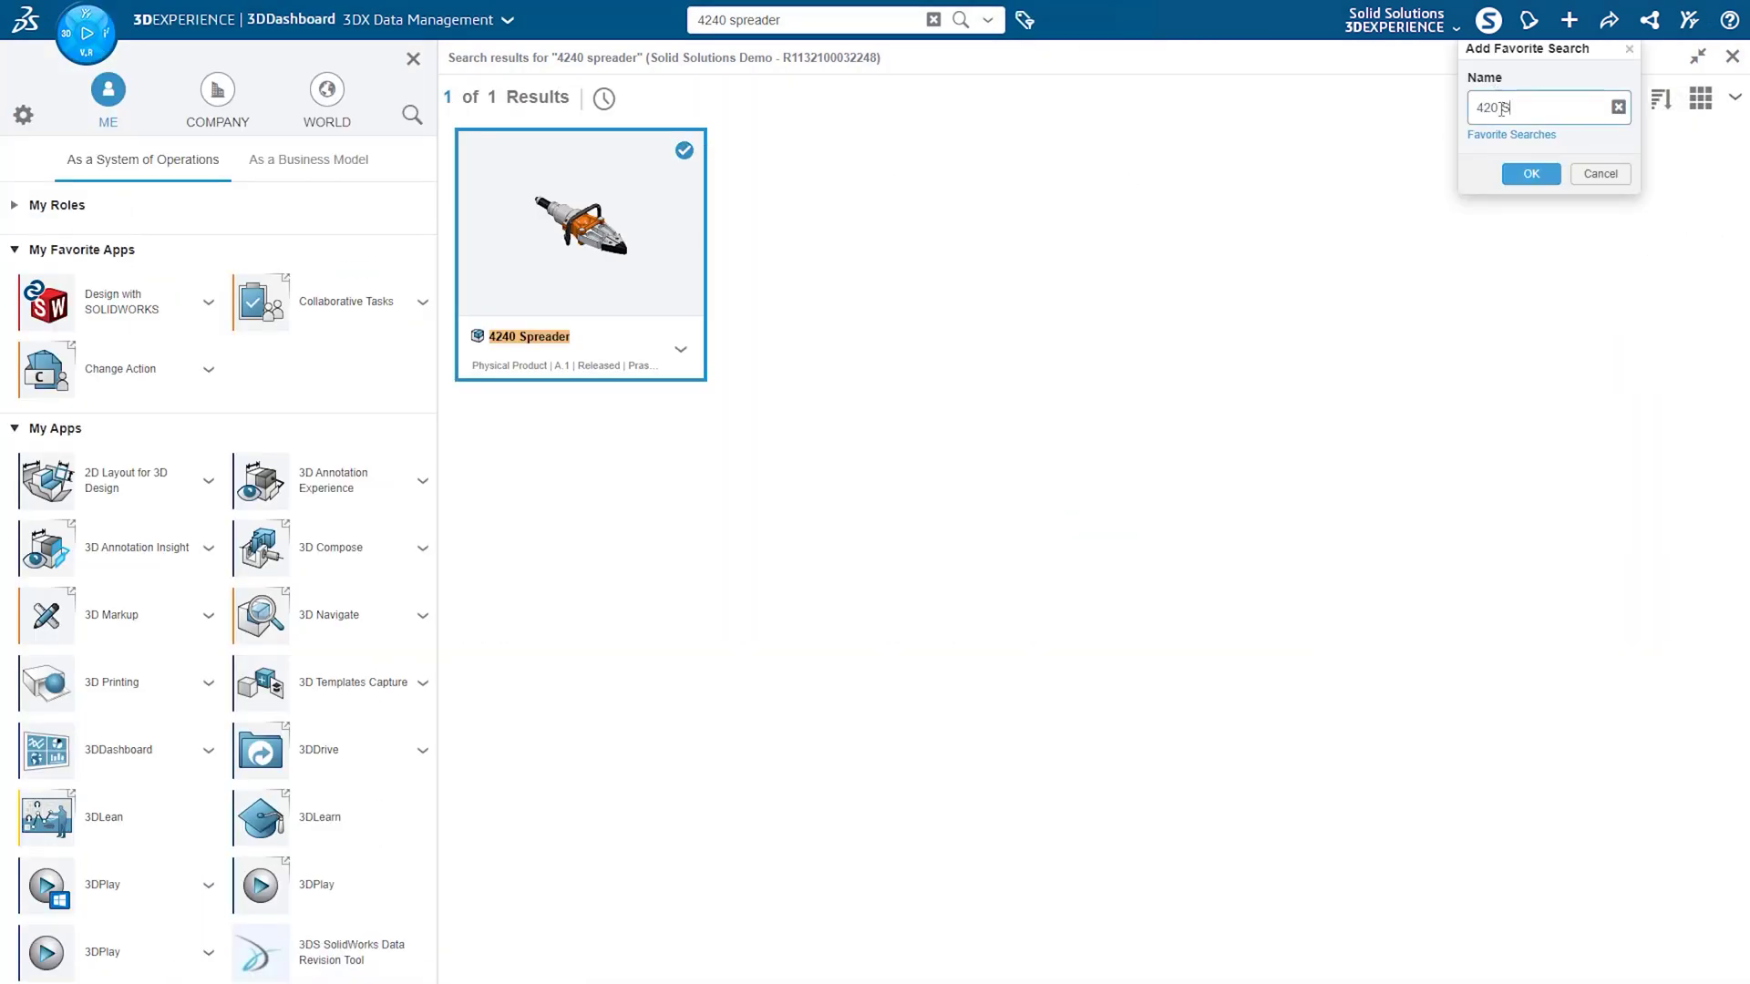
left_click(1506, 179)
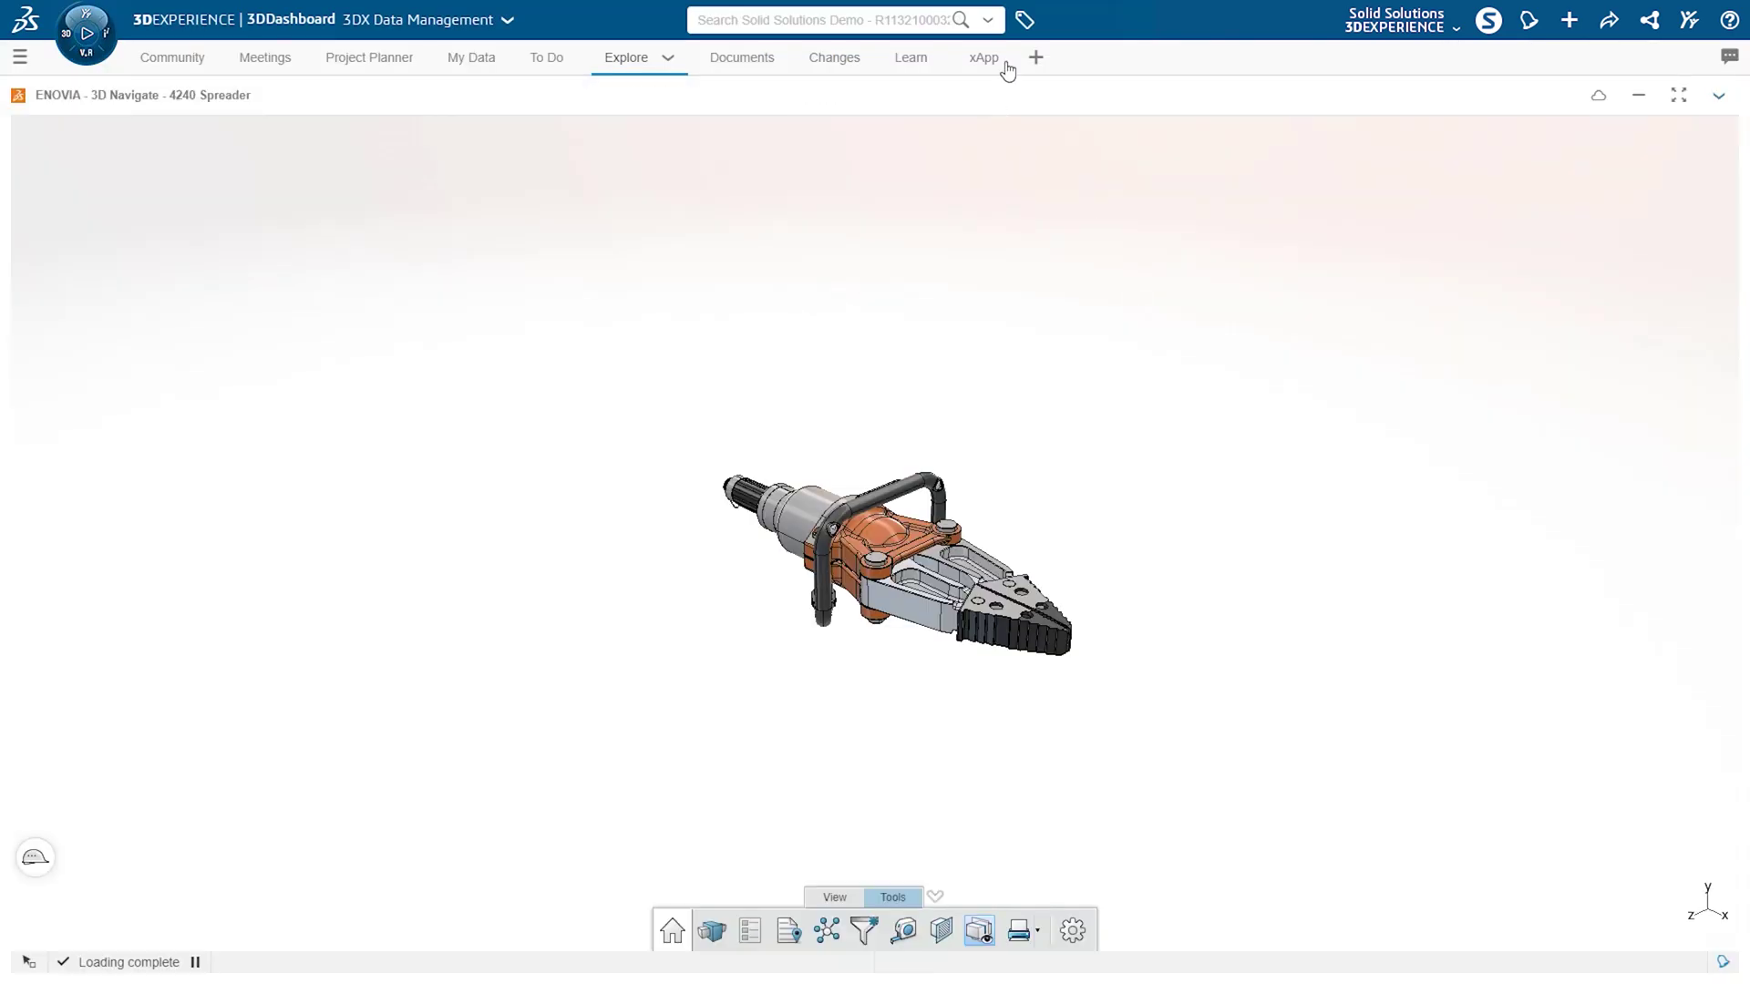
- Colorize the 4240 Spreader model by its Maturity State tag and select the In Work bar in the tag's chart
left_click(1025, 19)
left_click(71, 461)
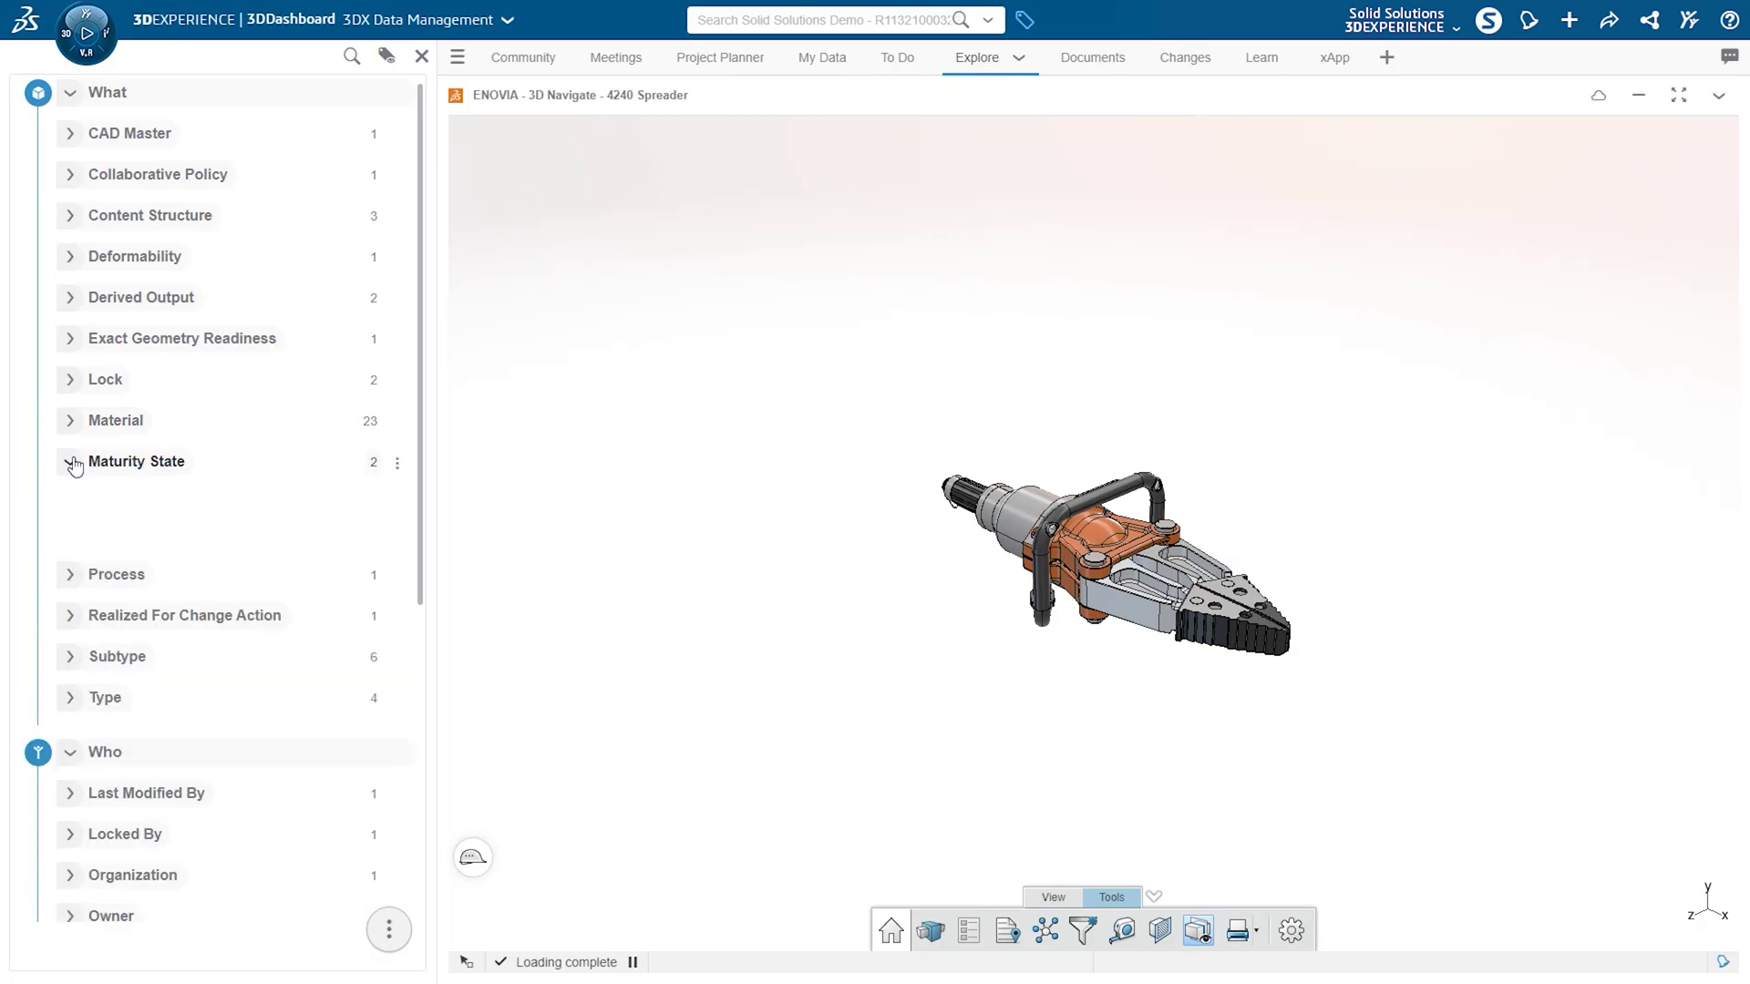
mouse_move(339, 517)
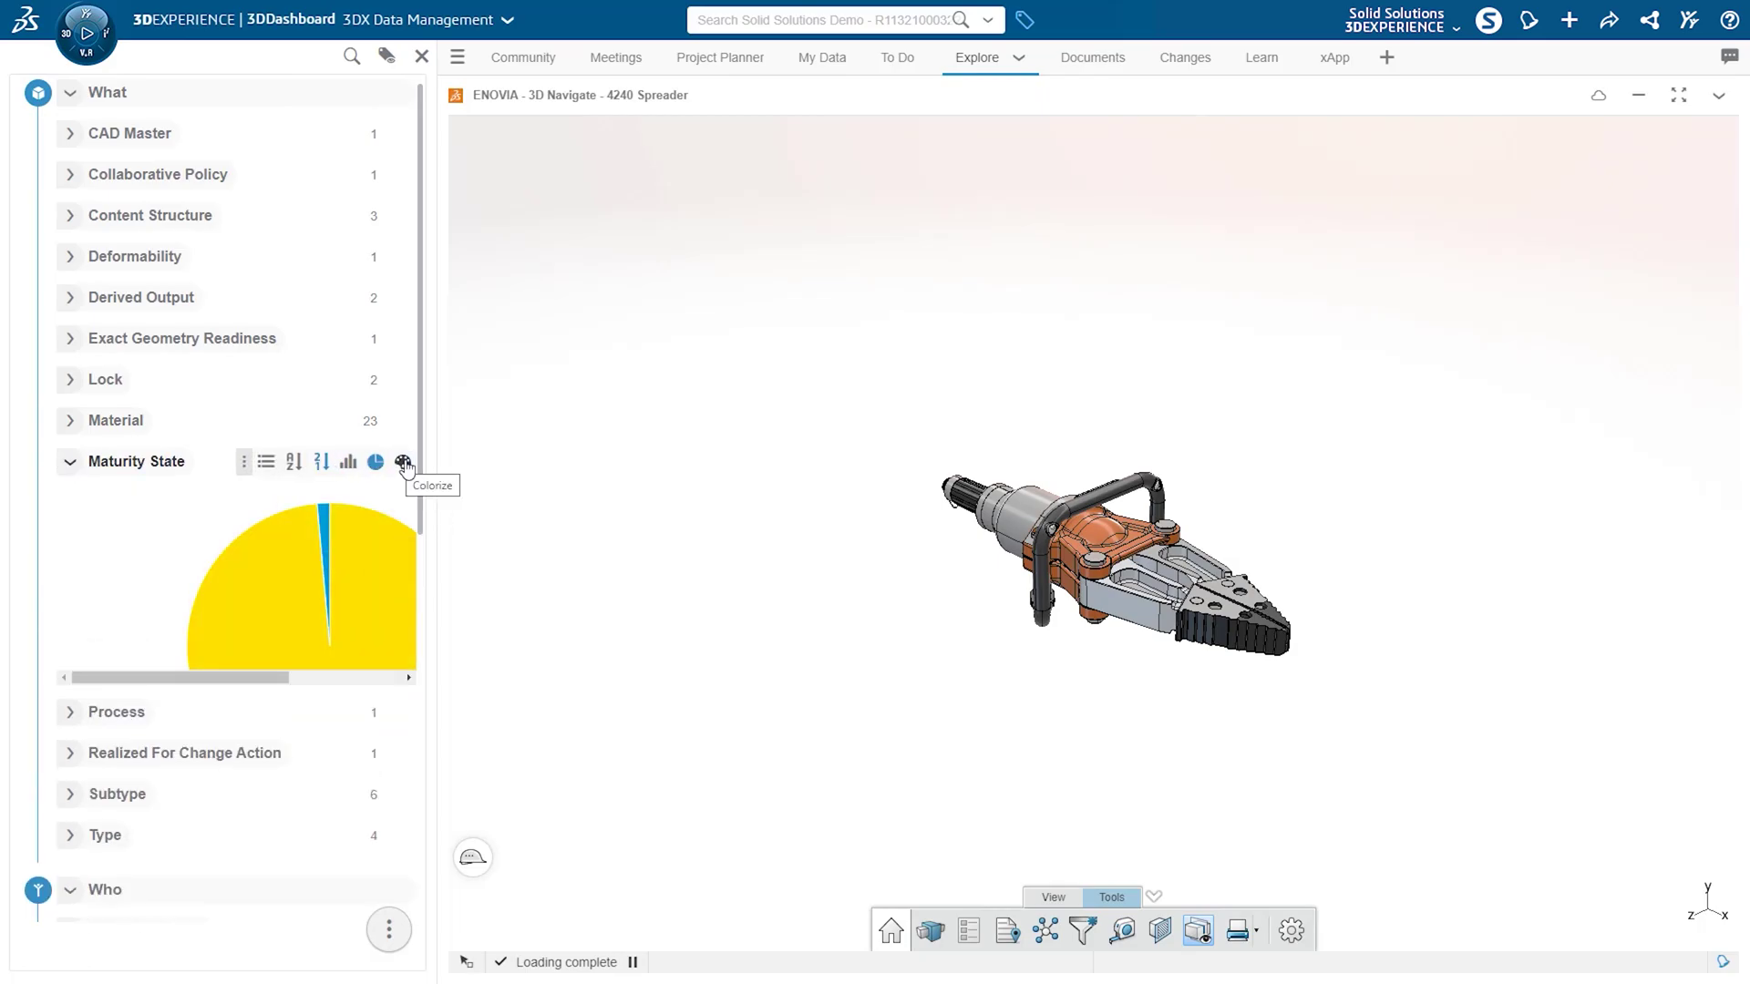
left_click(403, 463)
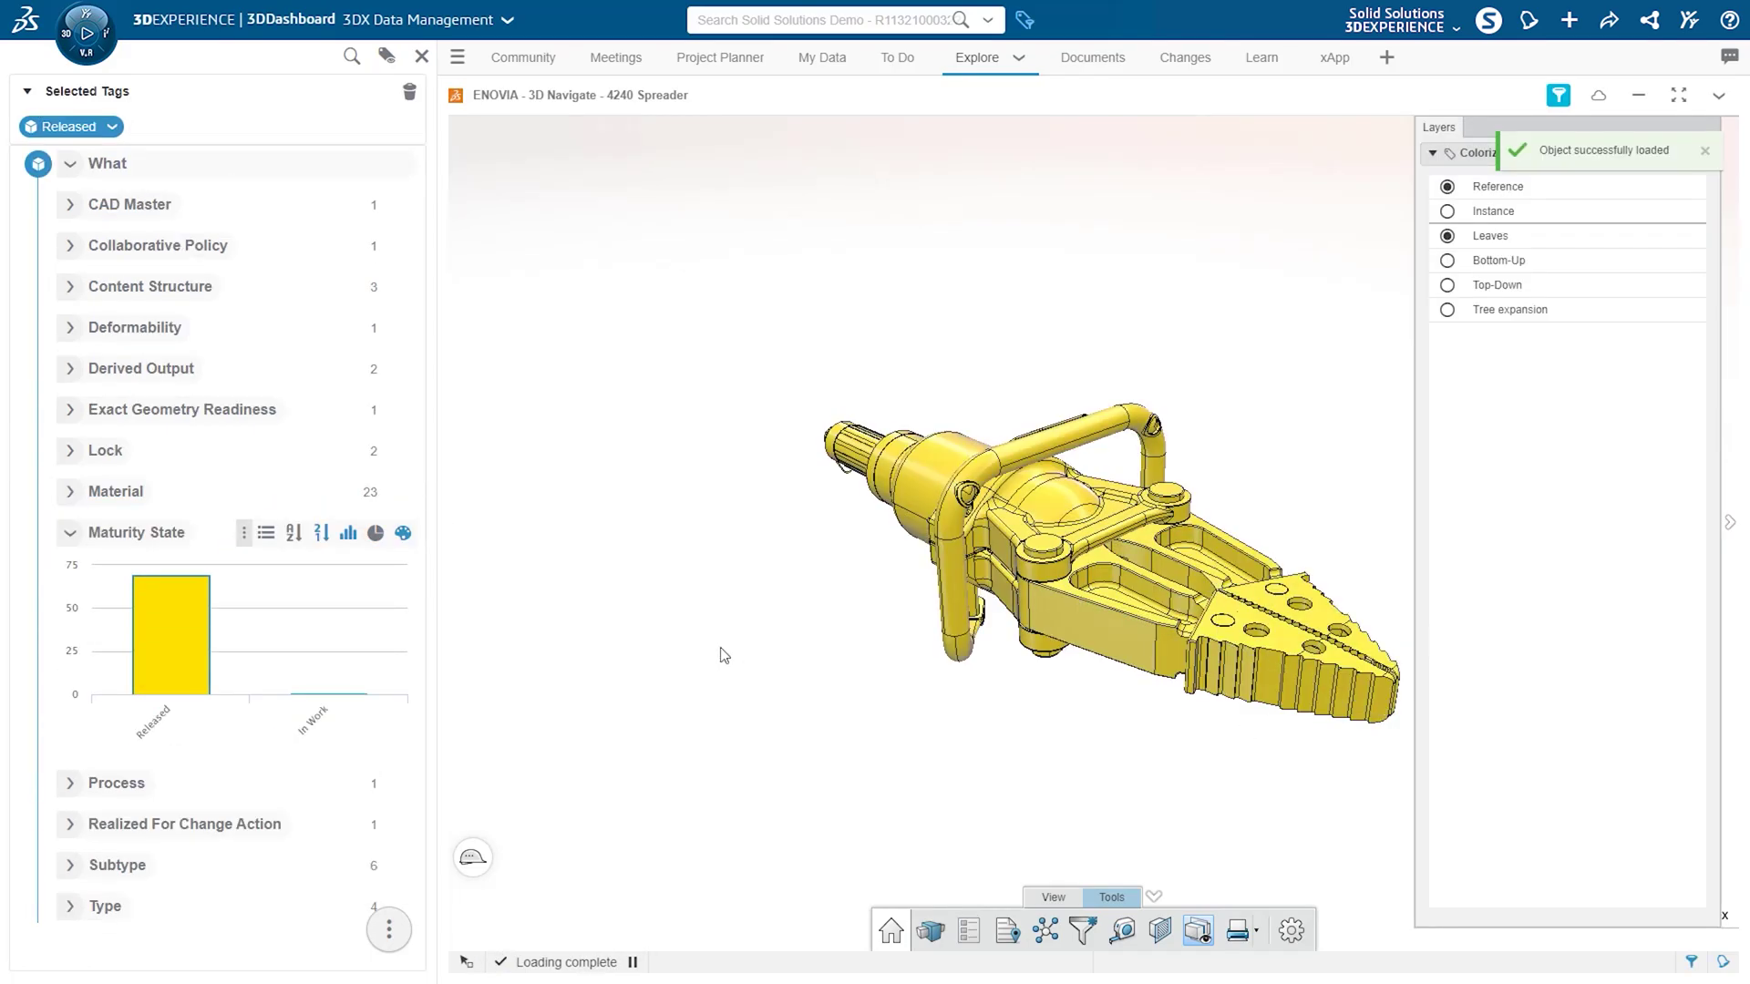
scroll(280, 594, "down", 2)
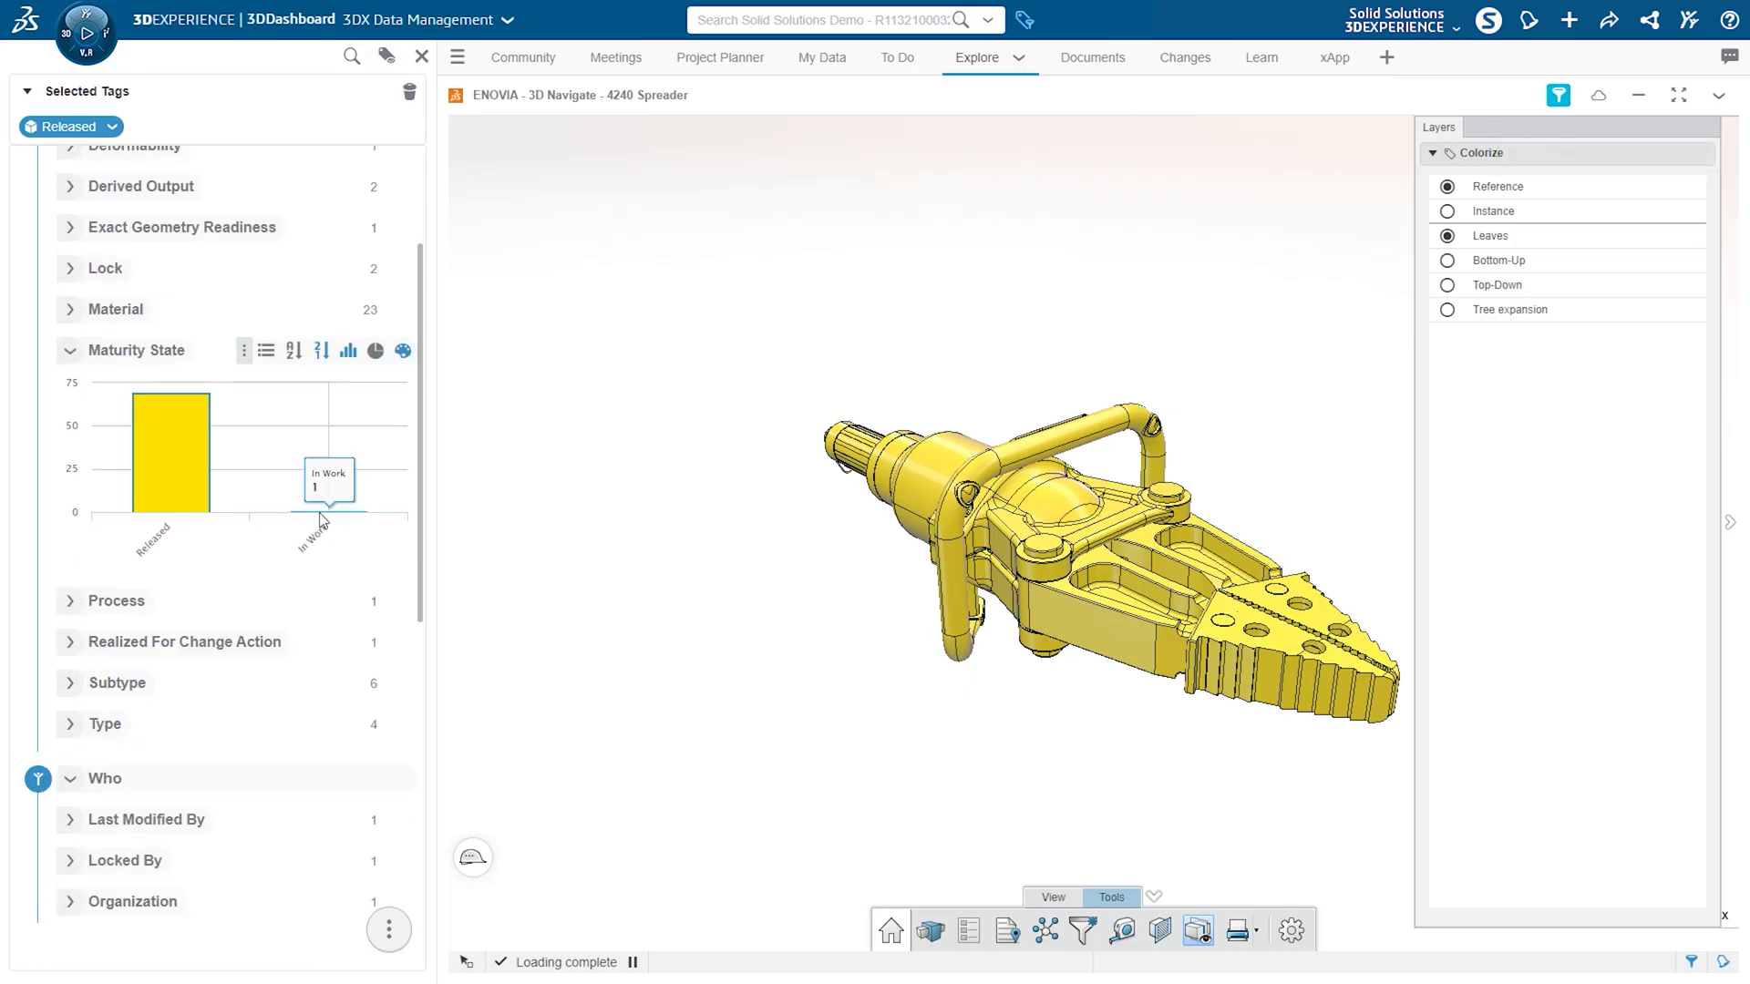
left_click(320, 516)
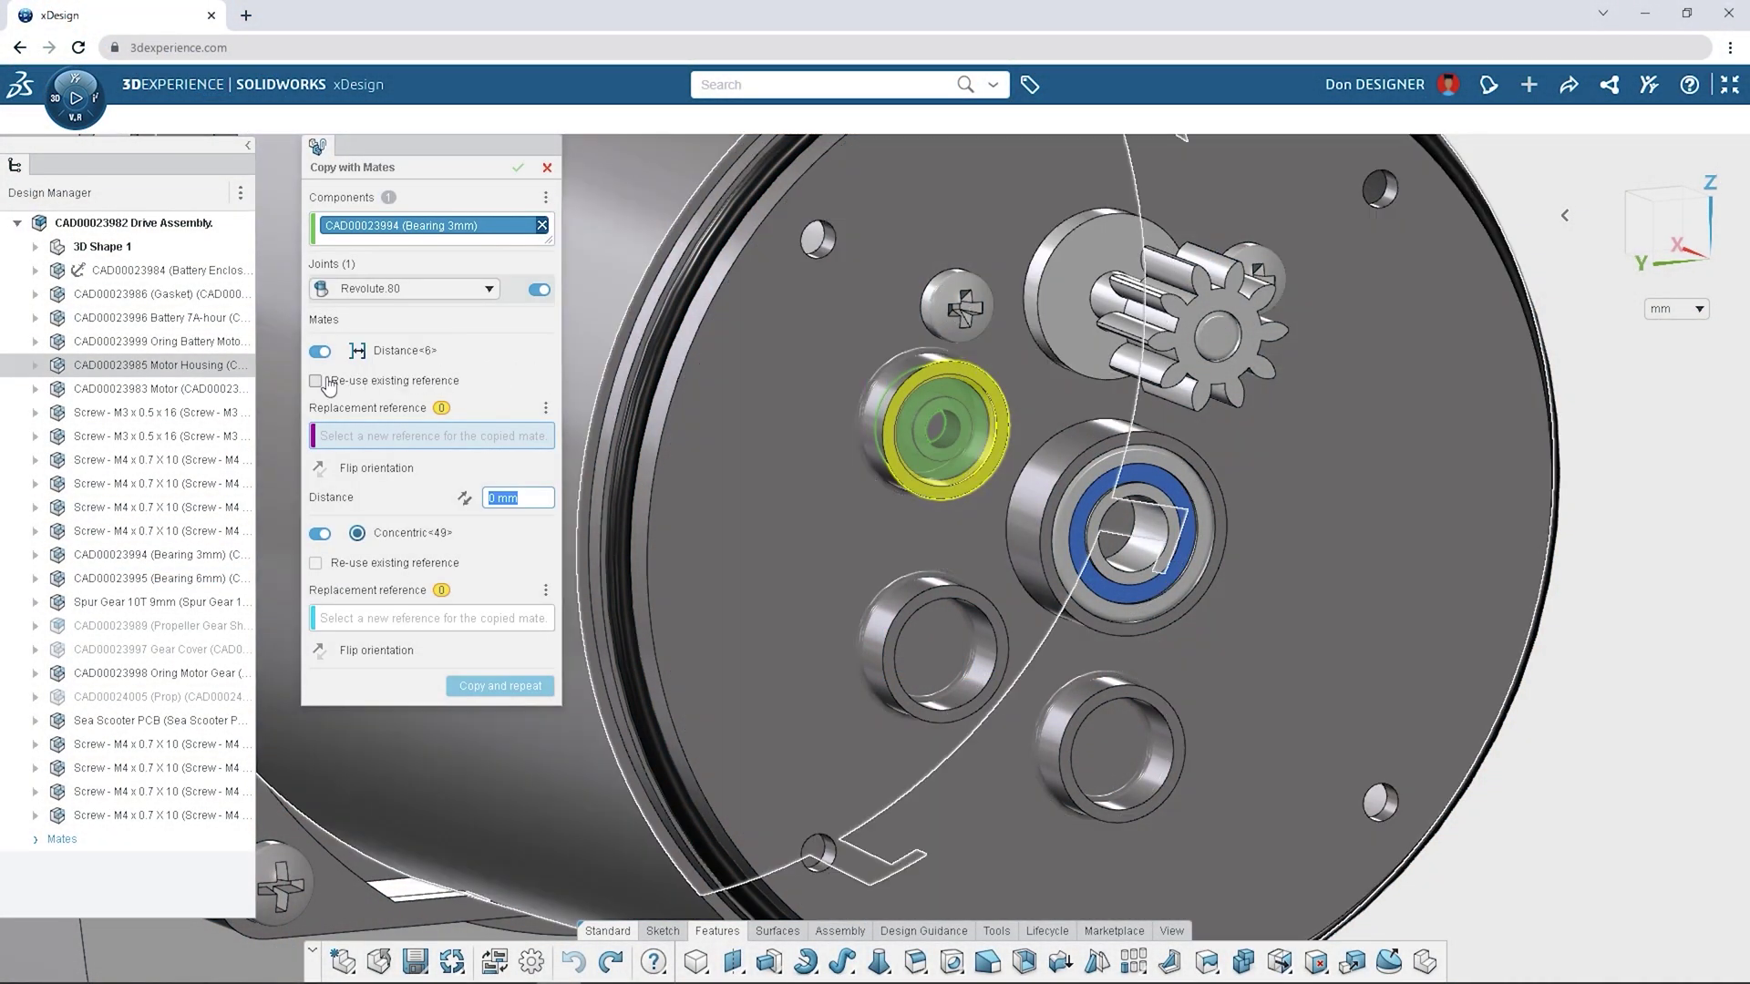
- Re-use the existing distance mate reference for the copied 3 mm bearing and pick an empty bearing seat as its concentric reference
left_click(315, 380)
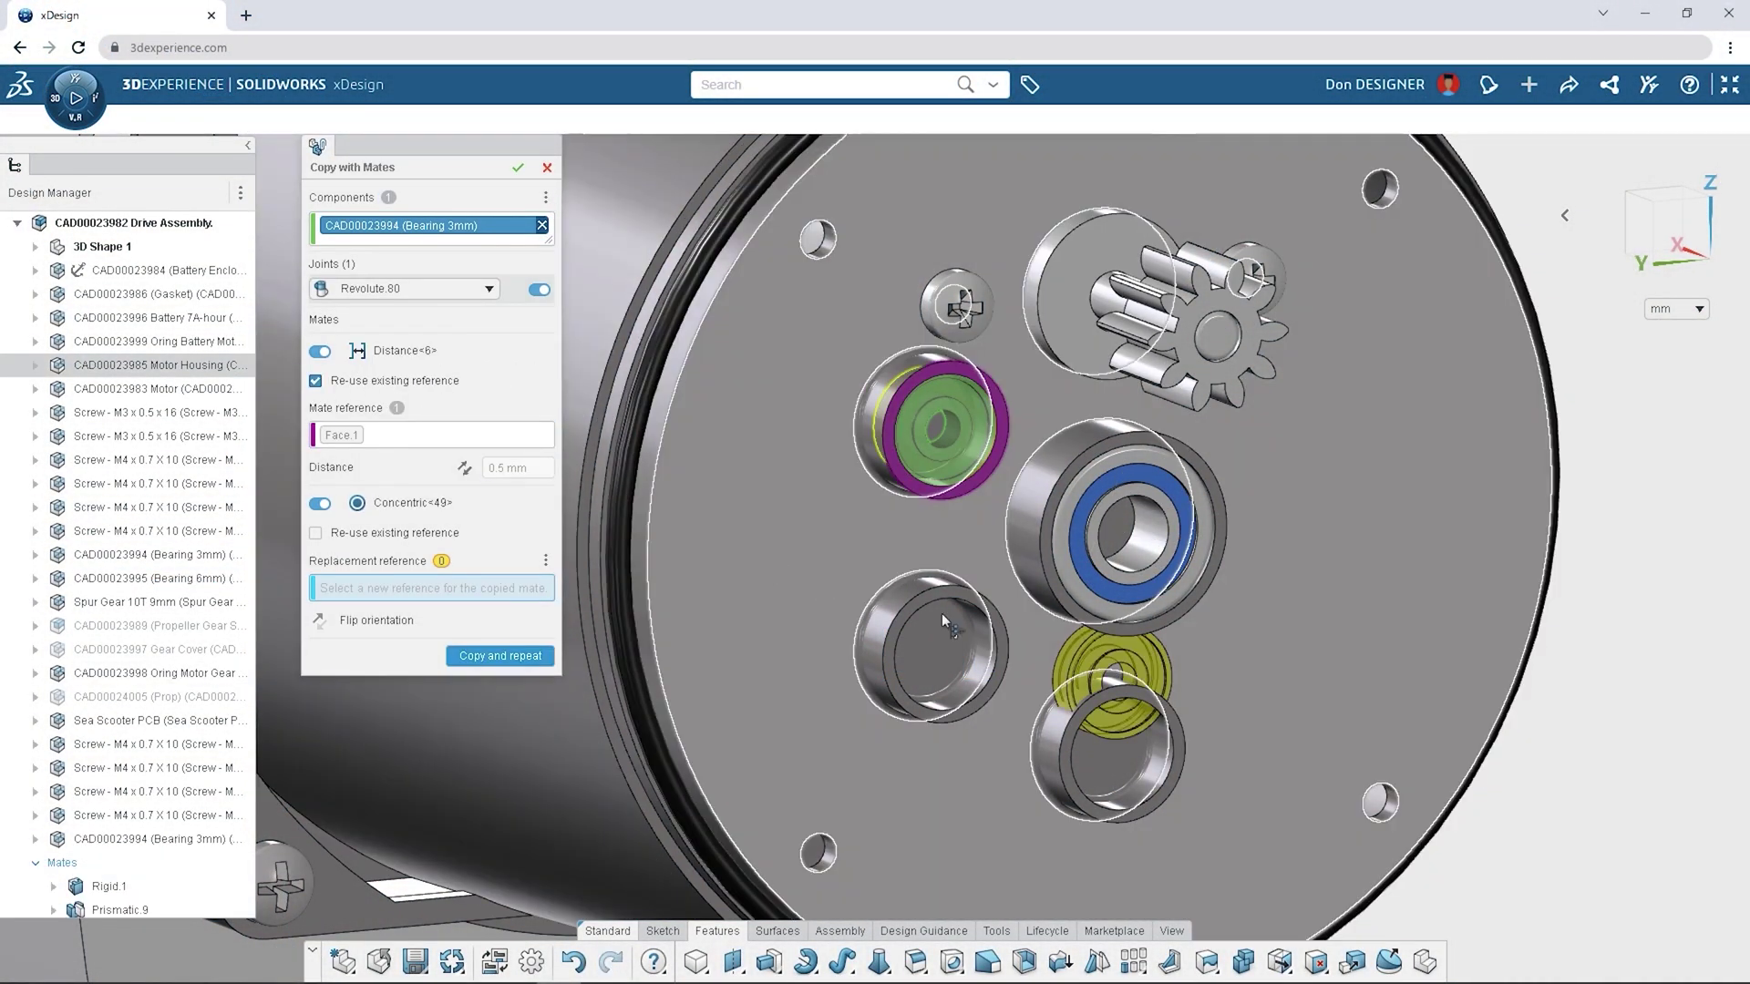
left_click(951, 623)
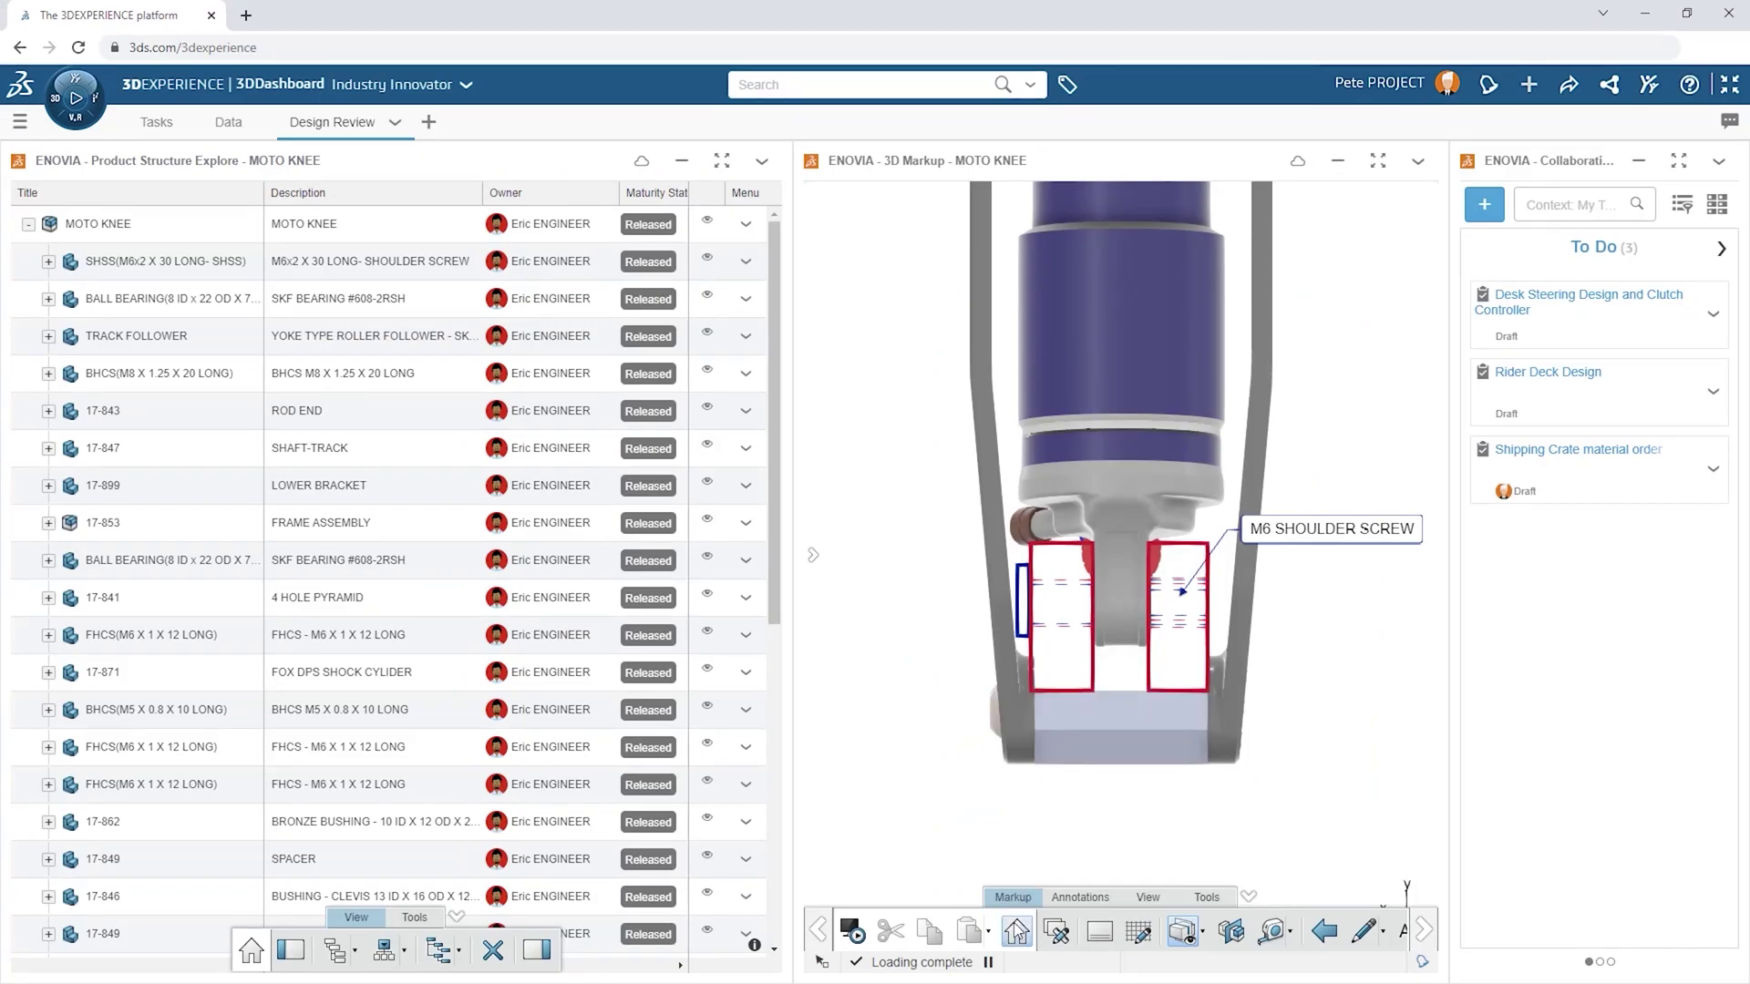
- Show the recent content in the MOTO KNEE 3D Markup widget and add a new collaborative task, opening it on creation
left_click(1017, 931)
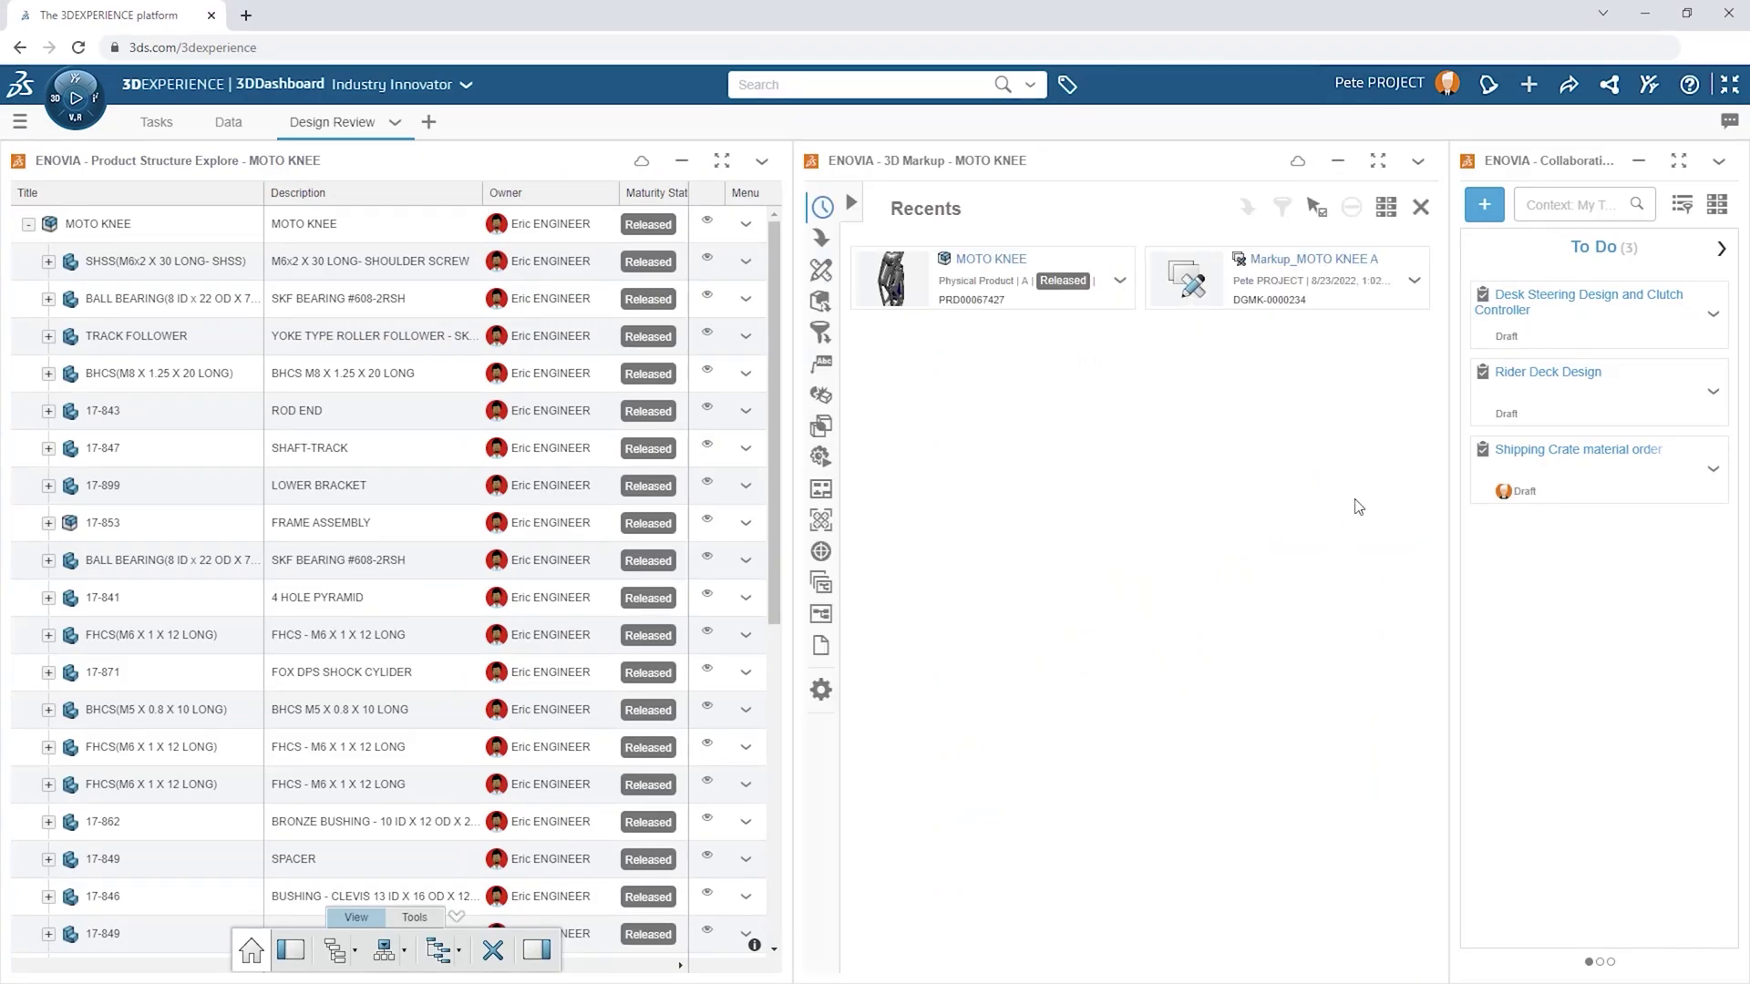
left_click(1485, 206)
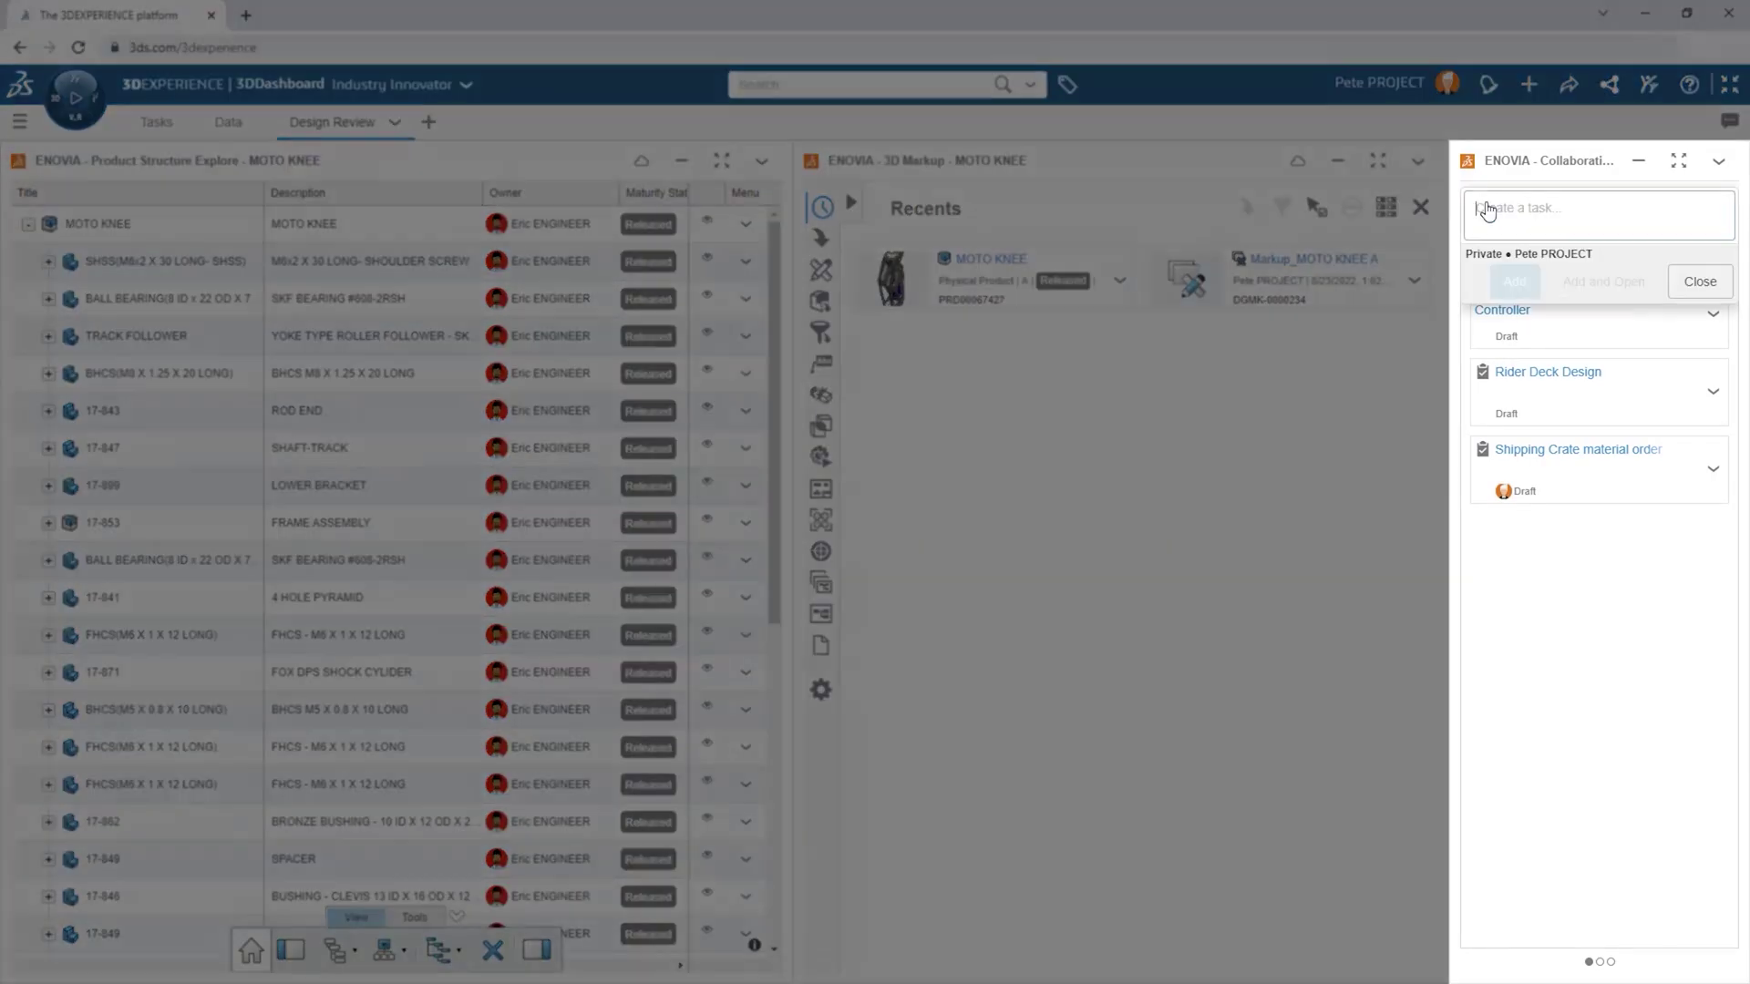
left_click(1614, 284)
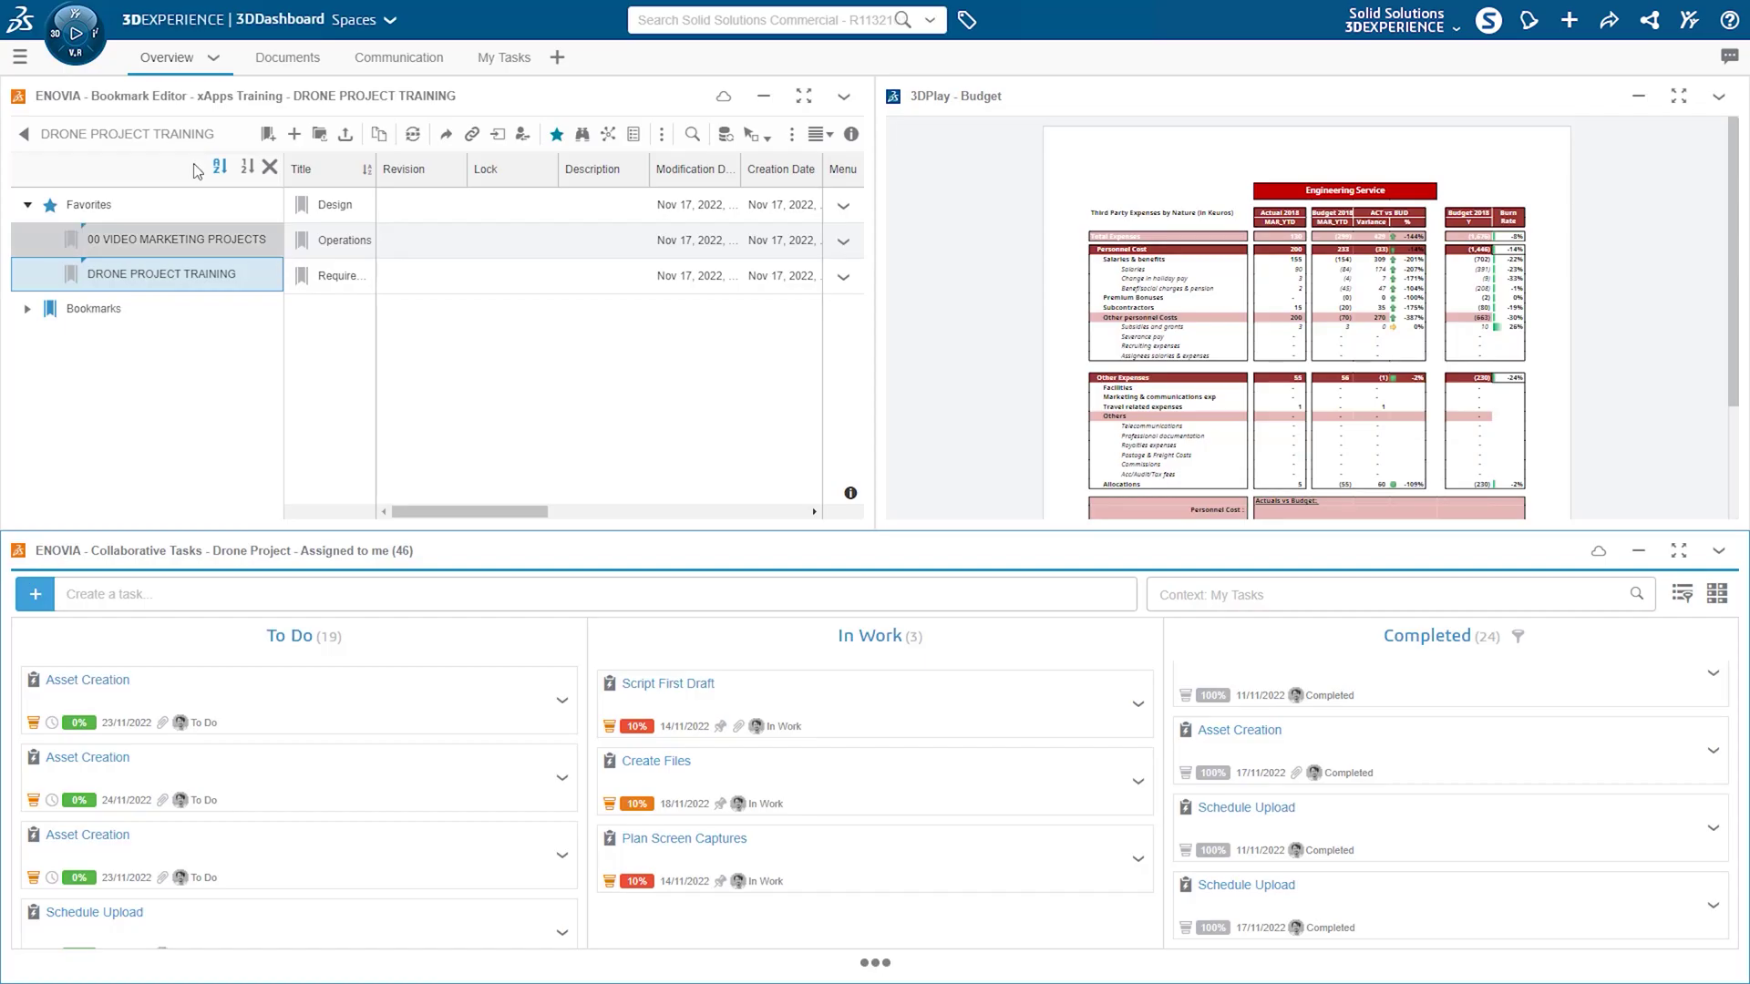
- Display the apps included in the Collaborative Industry Innovator role
left_click(77, 38)
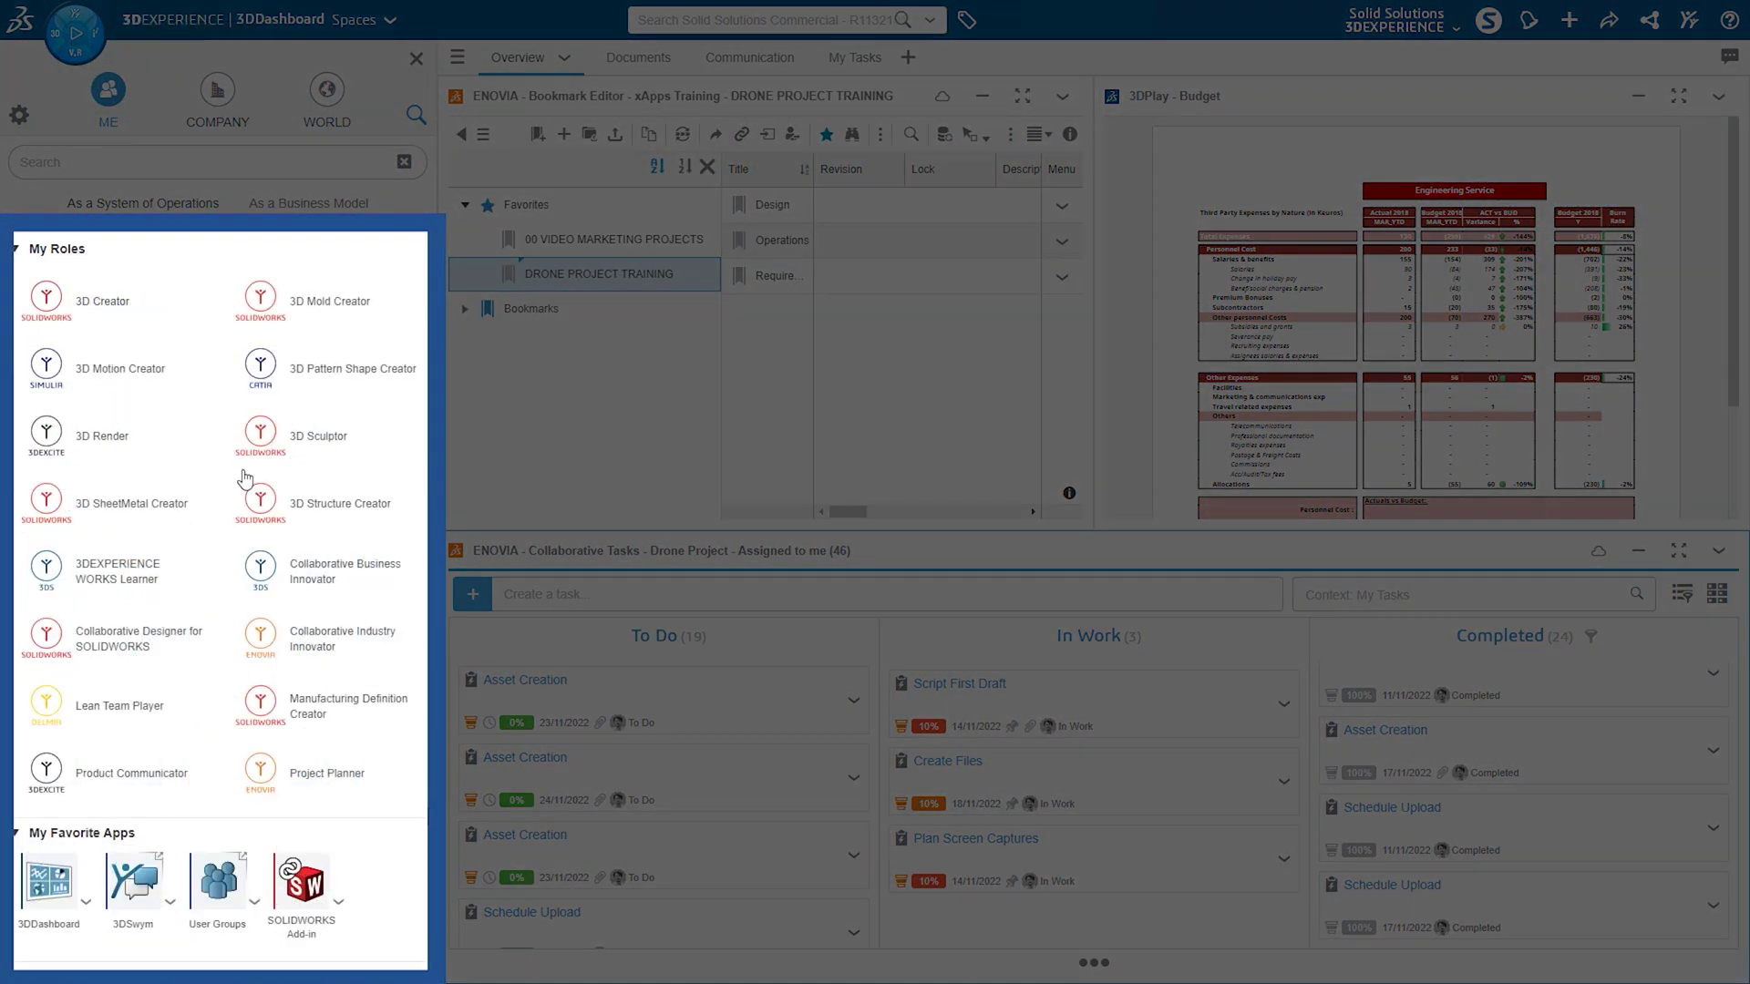
left_click(261, 638)
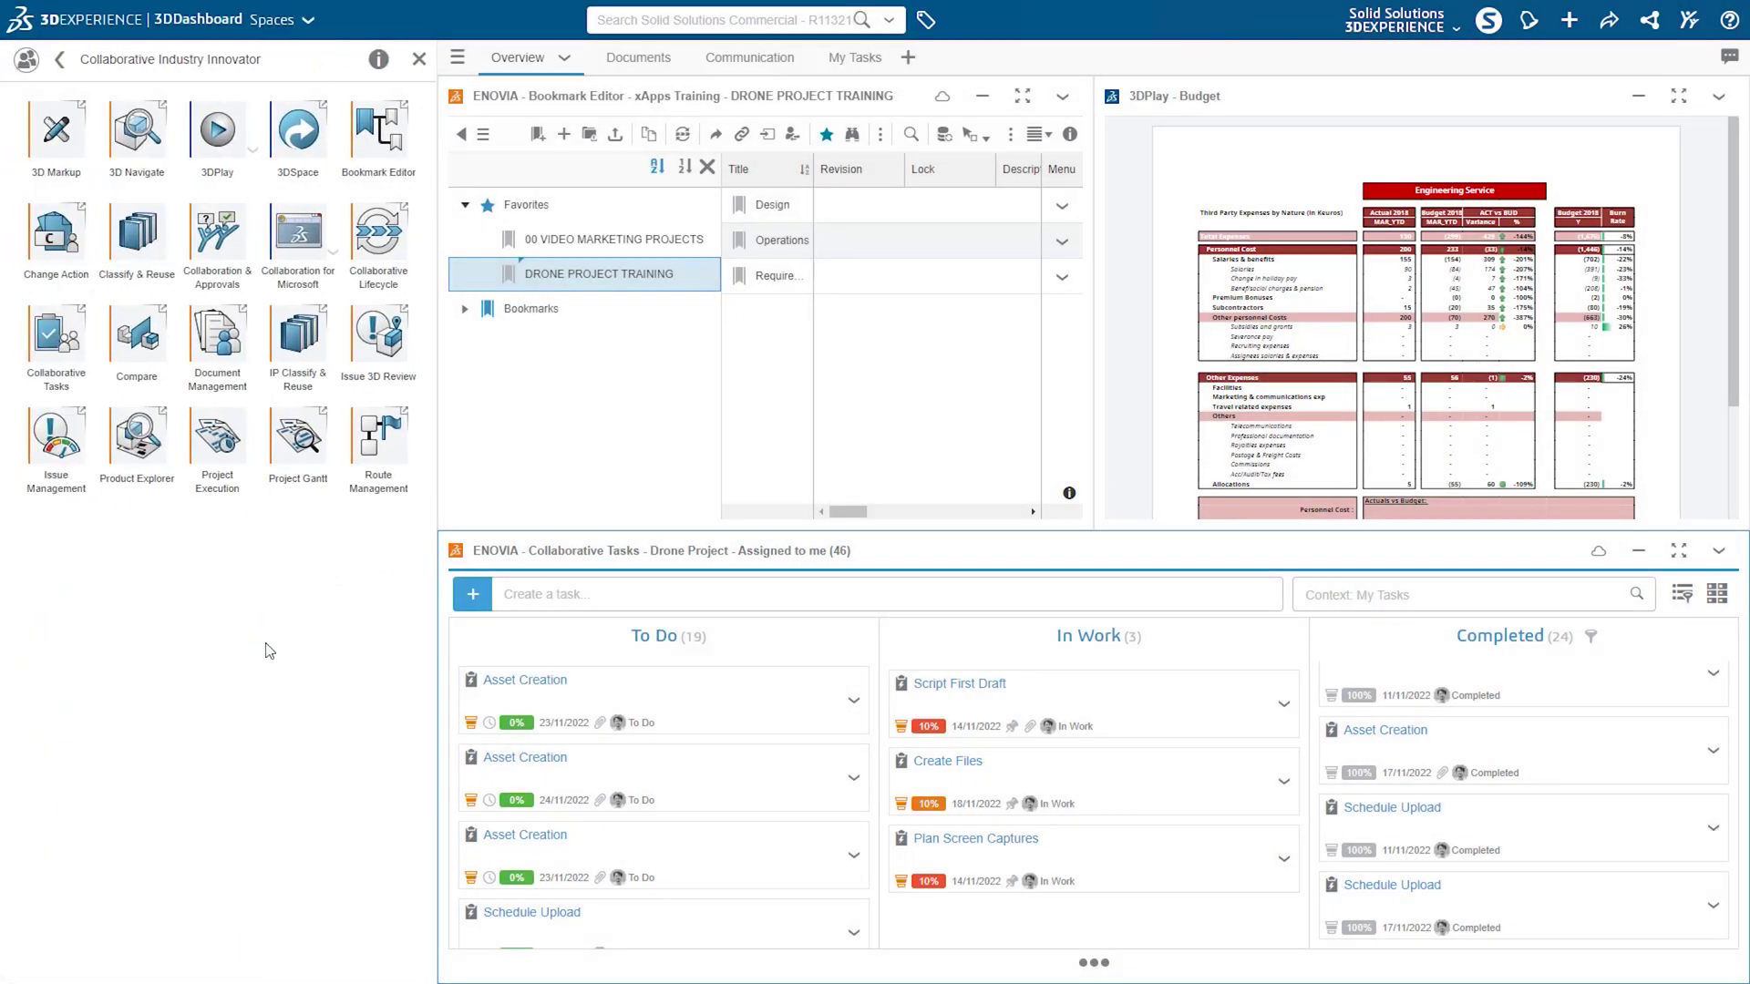